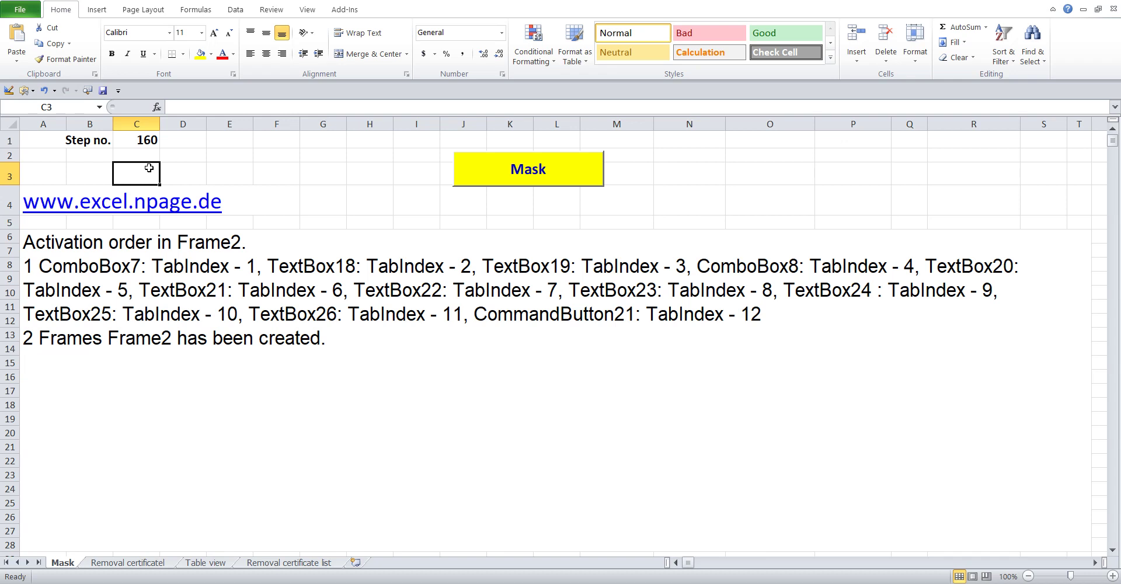
# Change the step number in C1 from 160 to 161.
pyautogui.click(149, 144)
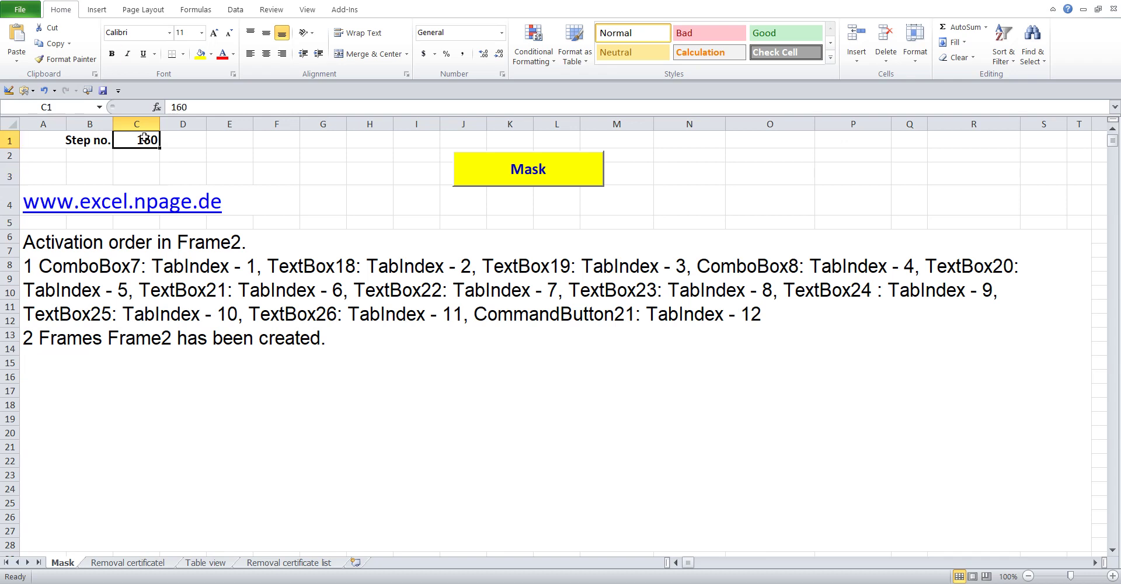
pyautogui.click(192, 107)
pyautogui.press('BackSpace')
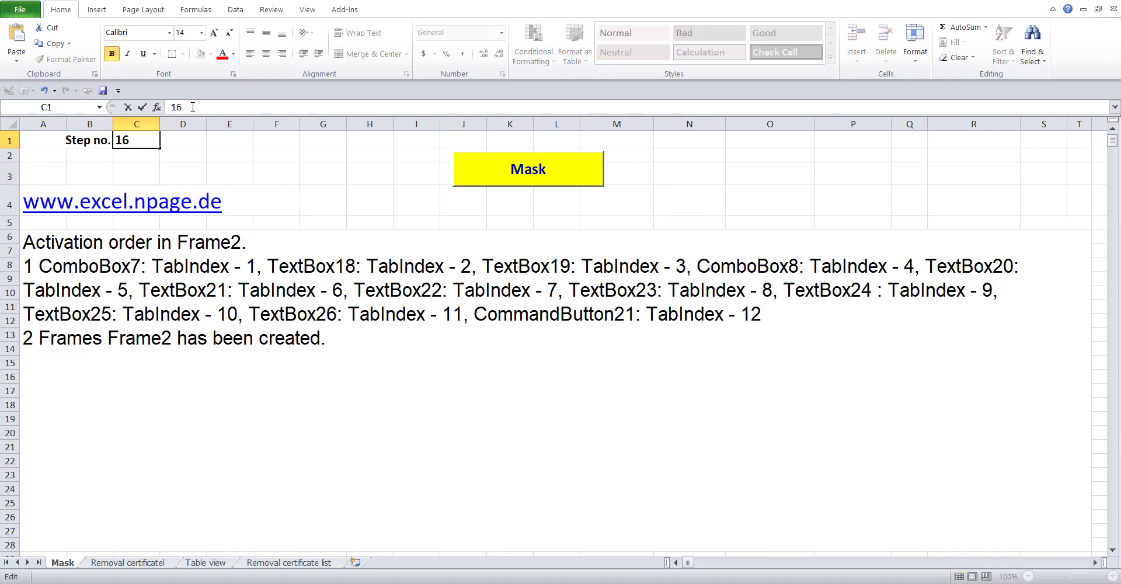
pyautogui.write('1')
pyautogui.press('Return')
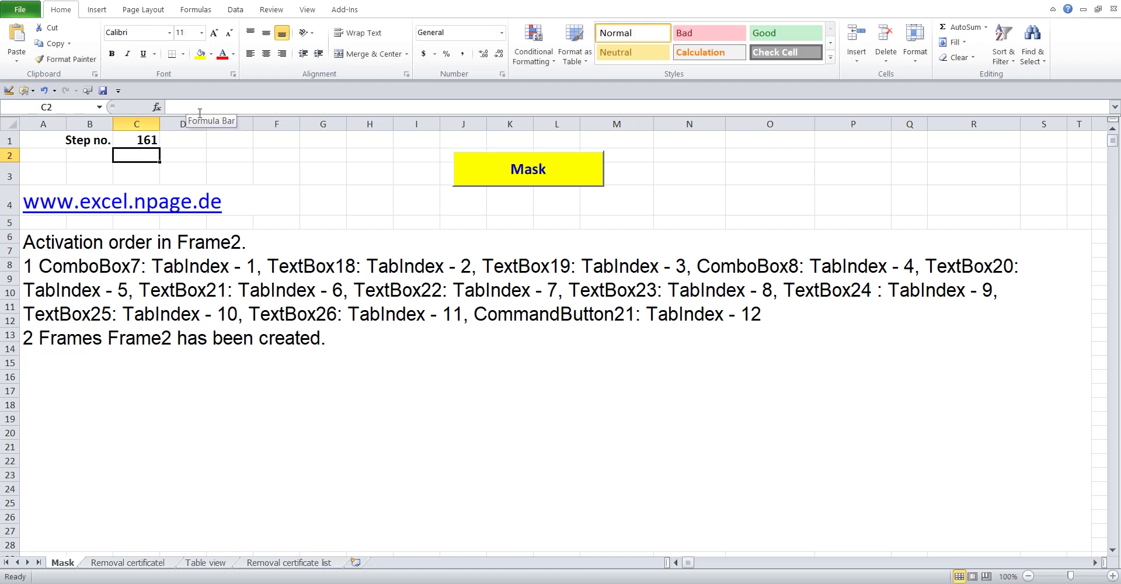
# Highlight the 'Activation order in Frame2' heading, then open the Mask sheet's code.
pyautogui.click(200, 229)
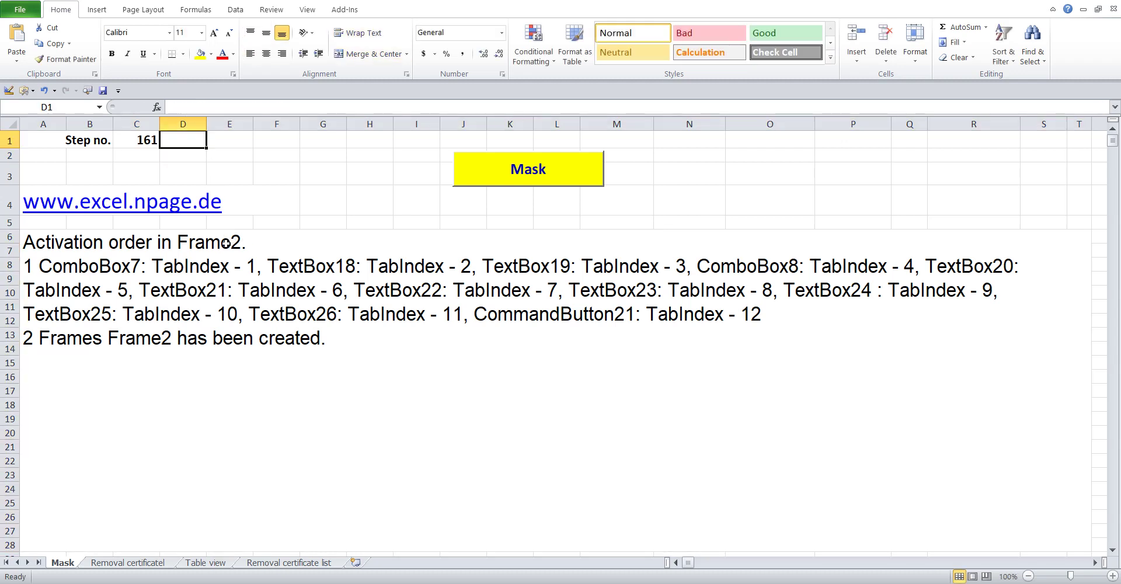
pyautogui.doubleClick(226, 243)
pyautogui.moveTo(268, 244); pyautogui.dragTo(22, 238)
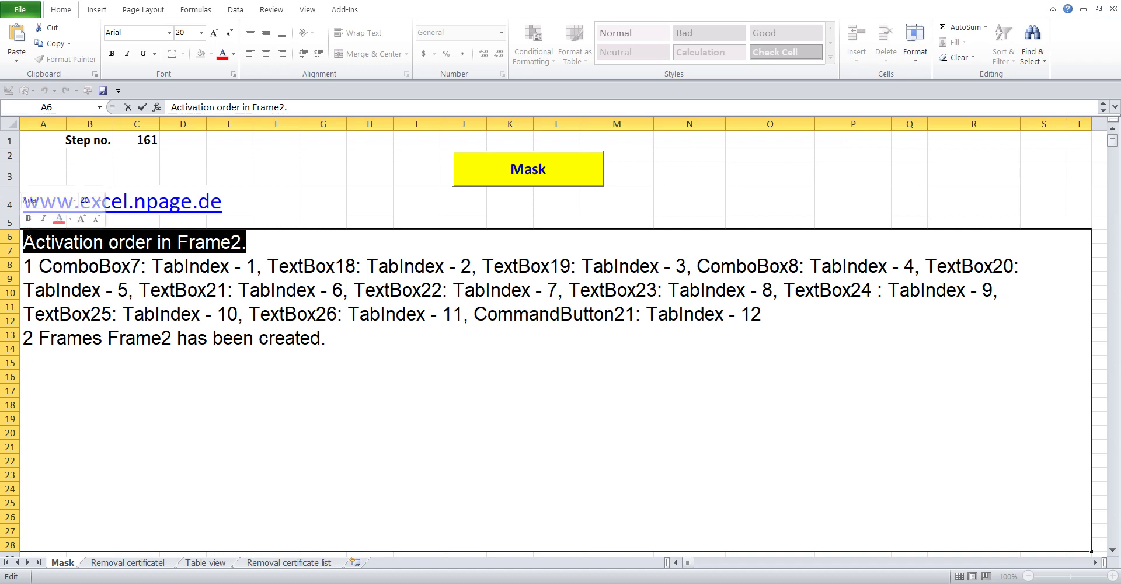
pyautogui.click(273, 169)
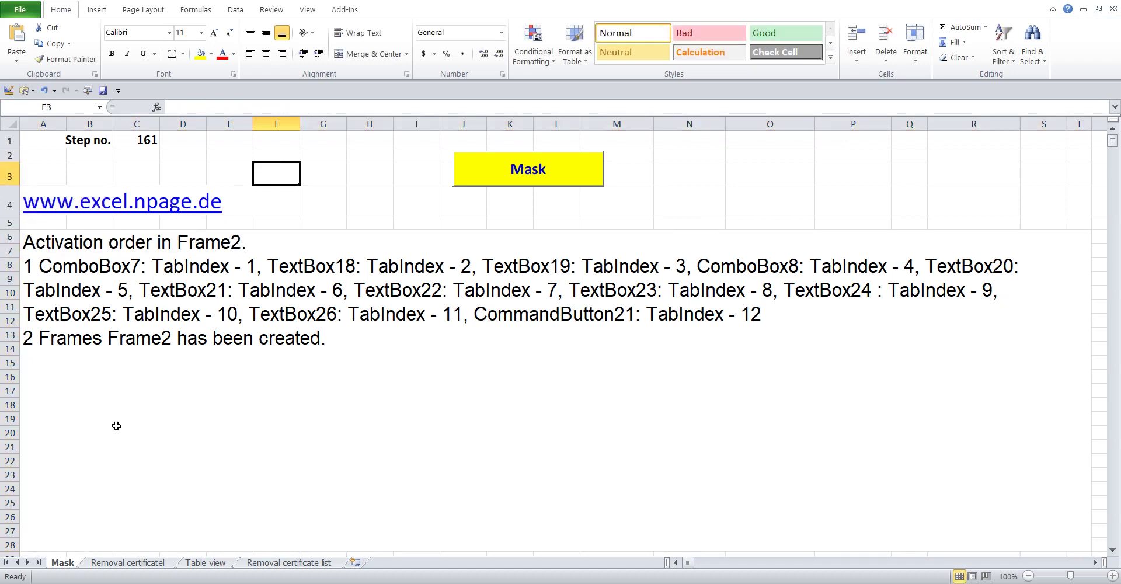
pyautogui.rightClick(67, 562)
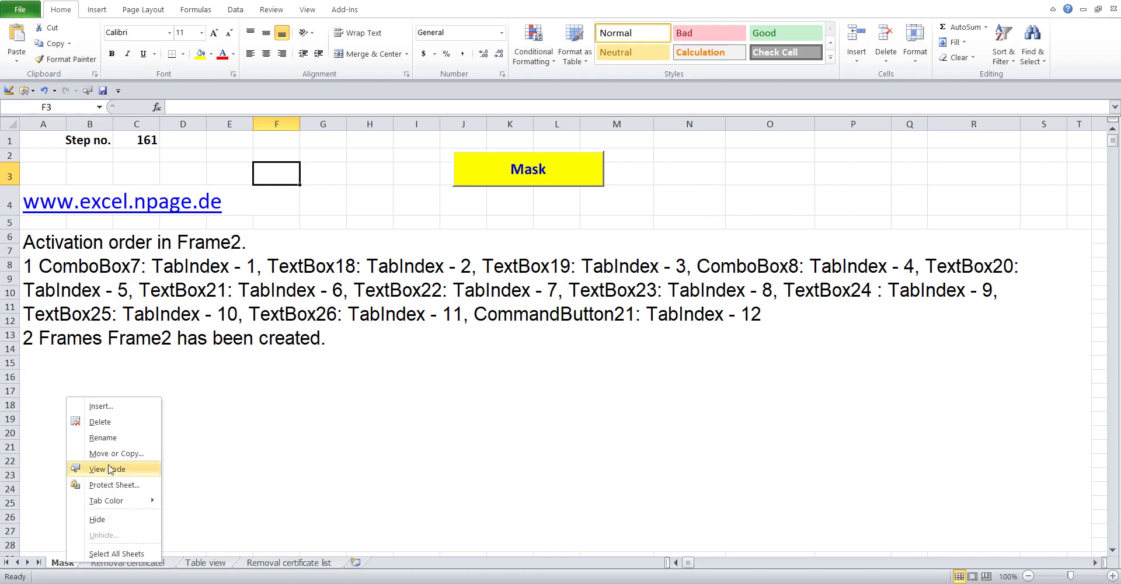
pyautogui.click(110, 469)
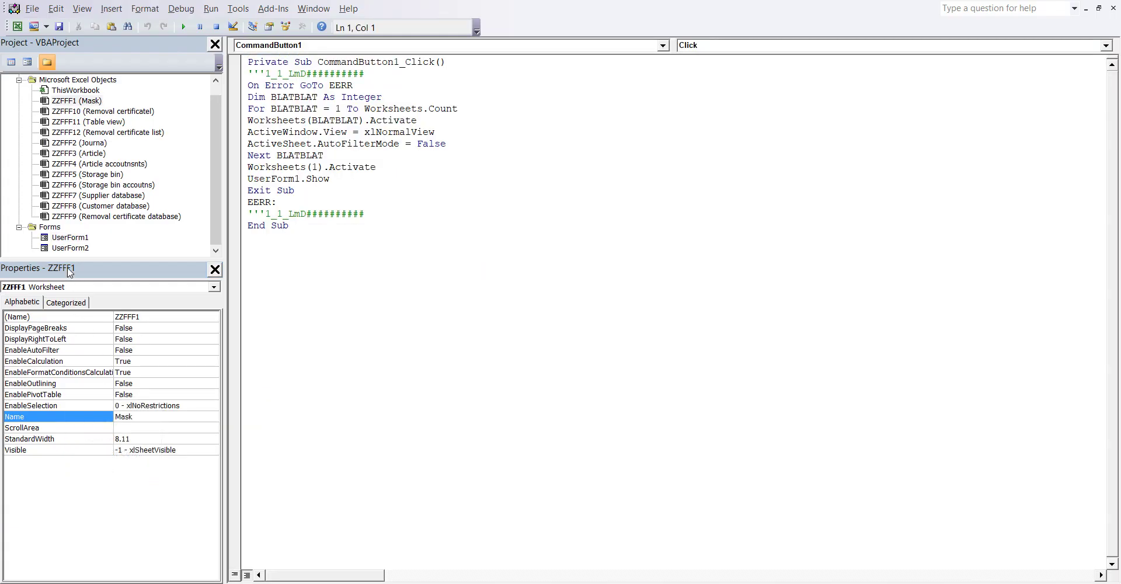
# Open UserForm1's design and shrink the Article and storage accounts frame to the right.
pyautogui.click(64, 238)
pyautogui.doubleClick(64, 239)
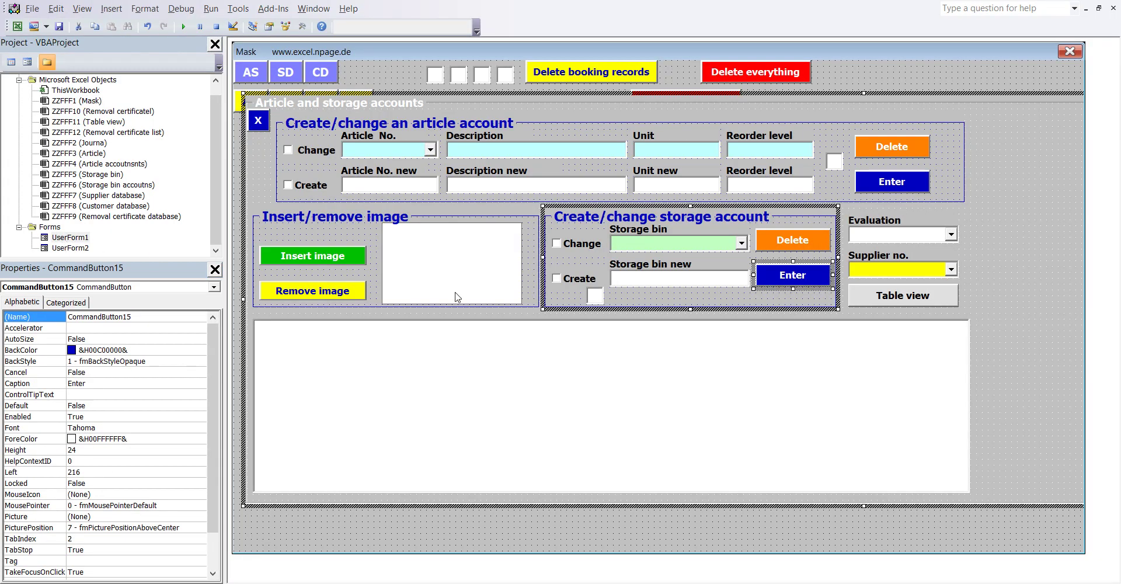
pyautogui.click(993, 279)
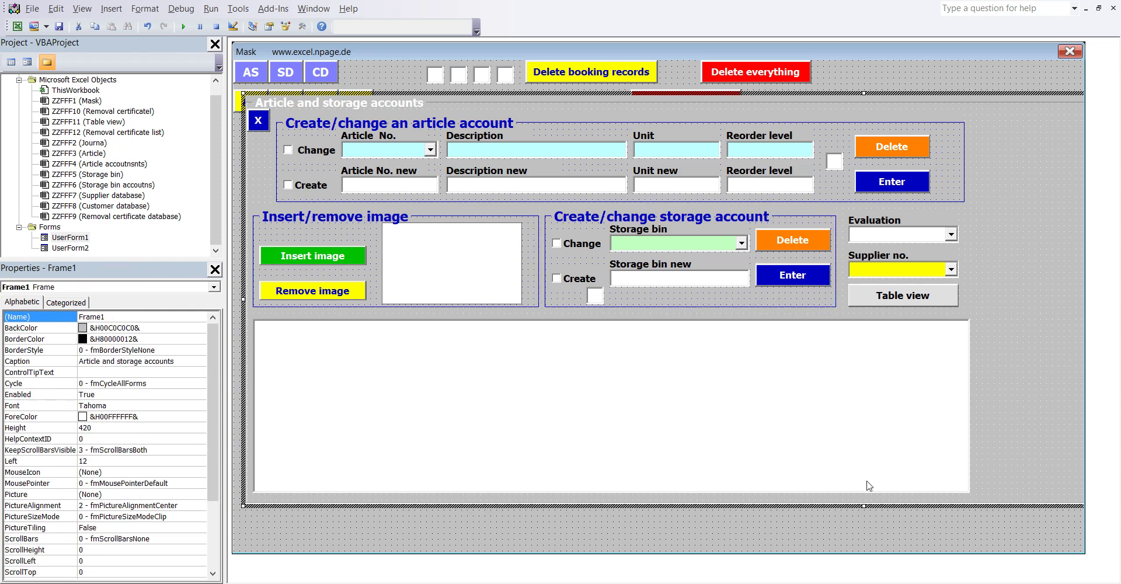
pyautogui.moveTo(865, 507); pyautogui.dragTo(864, 116)
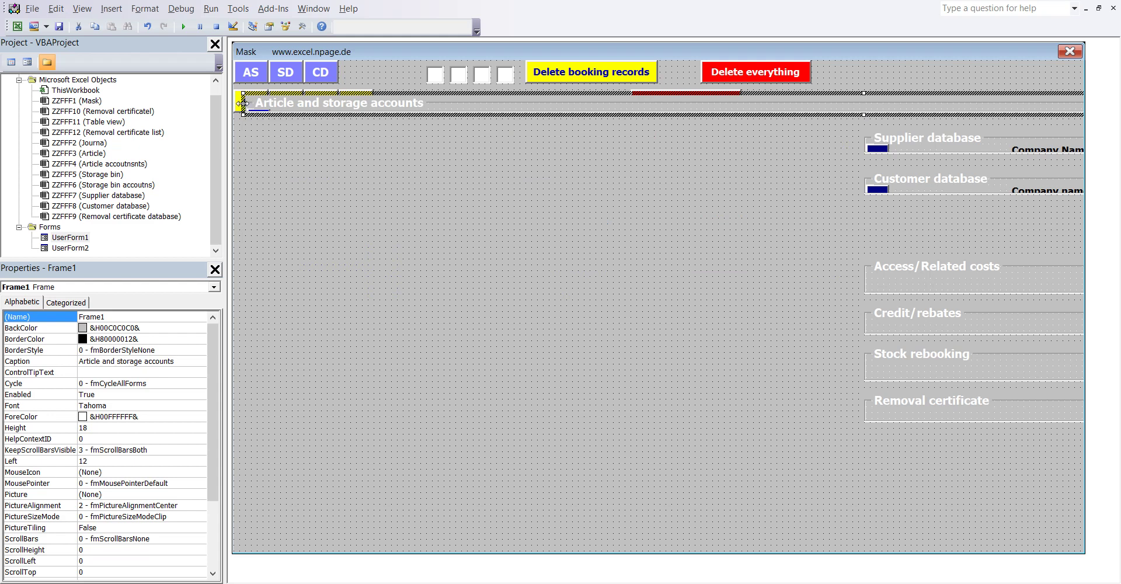
pyautogui.moveTo(243, 104); pyautogui.dragTo(862, 104)
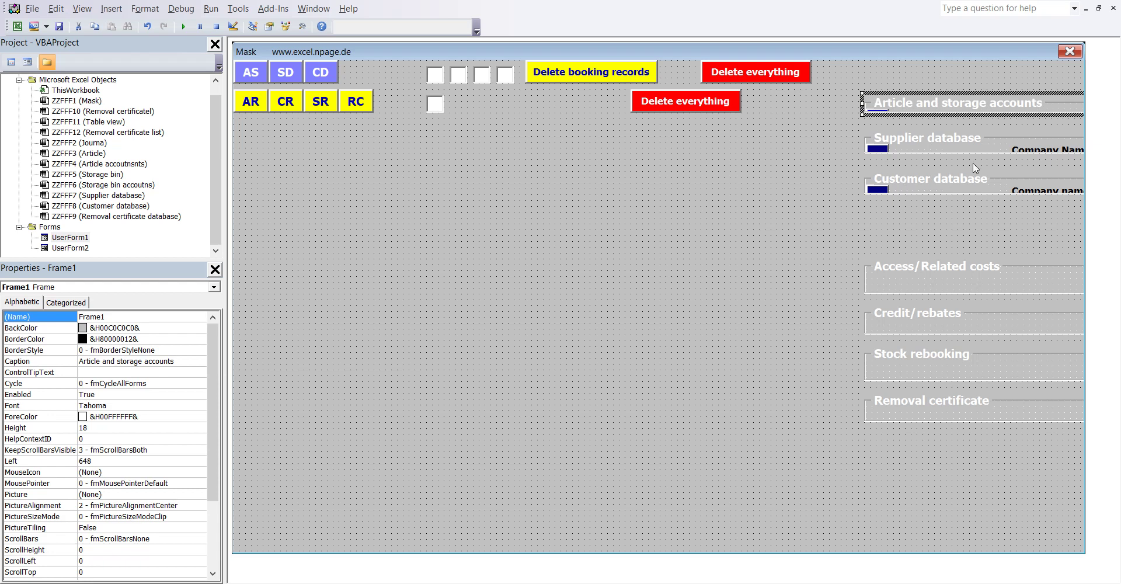
# Widen the Supplier database frame (Frame2) to Left 12 and stretch it to Height 372.
pyautogui.click(995, 150)
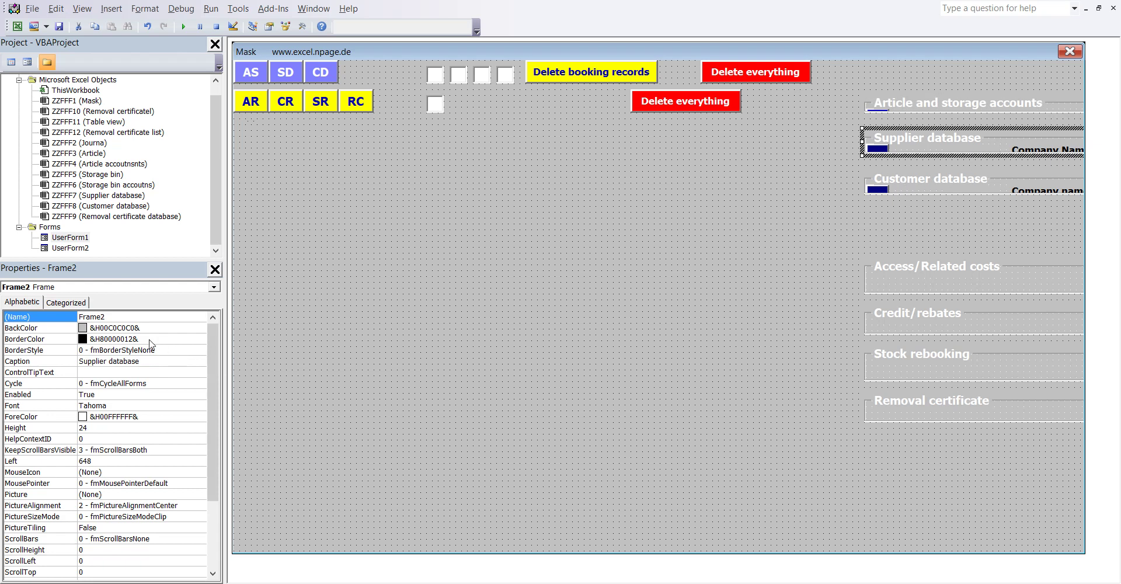
pyautogui.doubleClick(111, 315)
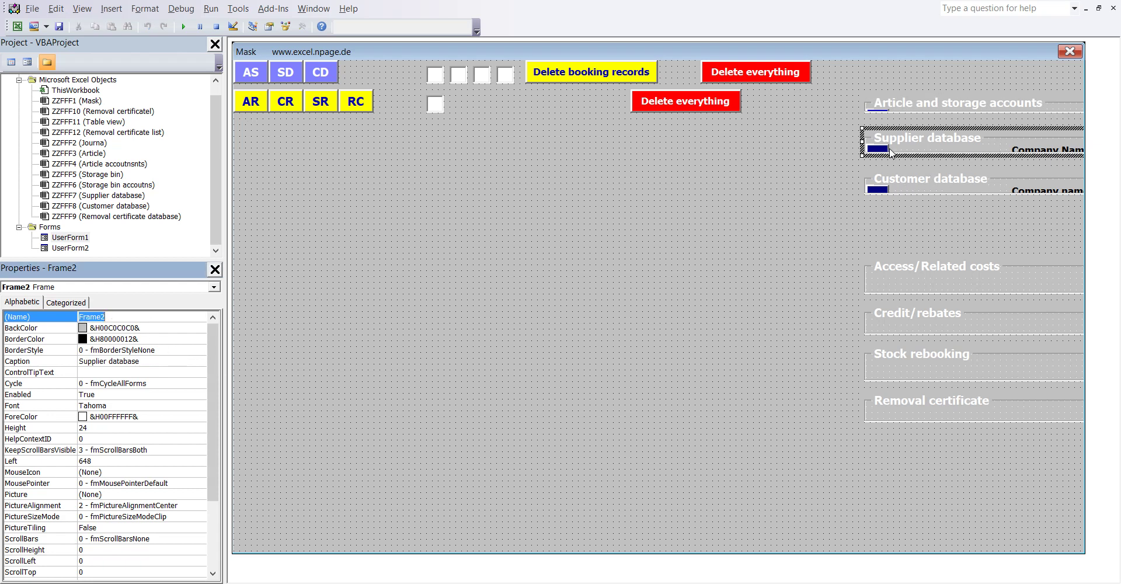
pyautogui.moveTo(862, 140); pyautogui.dragTo(242, 153)
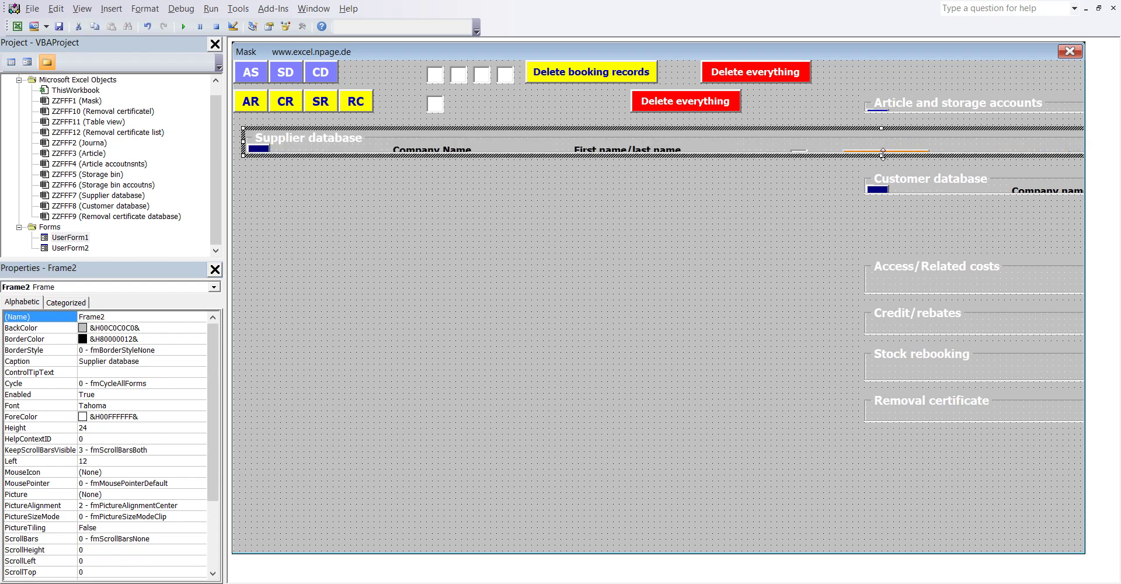
pyautogui.moveTo(882, 154); pyautogui.dragTo(902, 494)
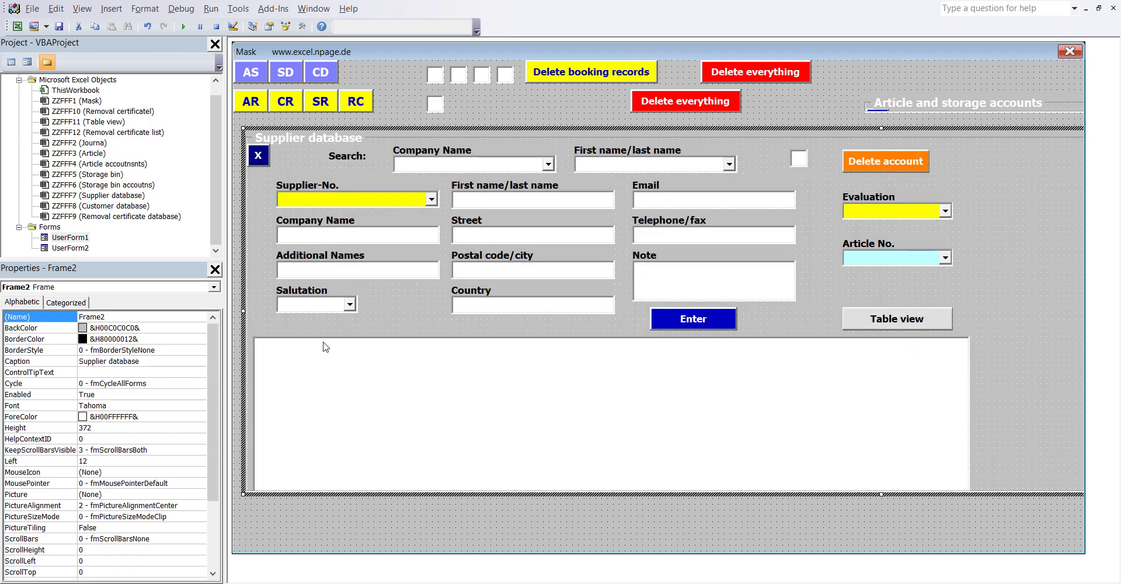
pyautogui.moveTo(373, 581)
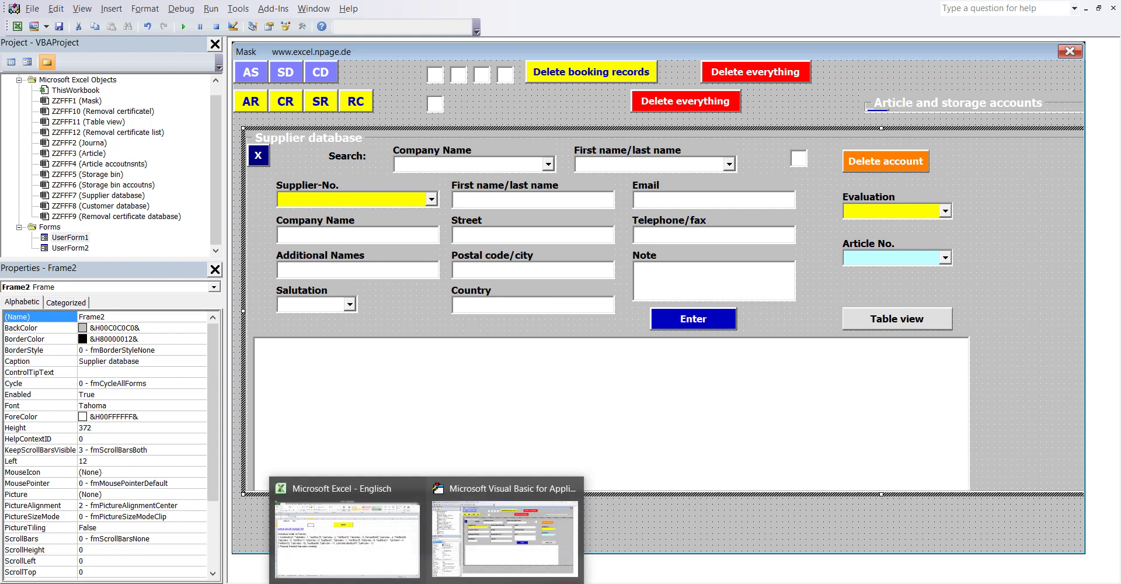
pyautogui.click(365, 534)
pyautogui.doubleClick(227, 333)
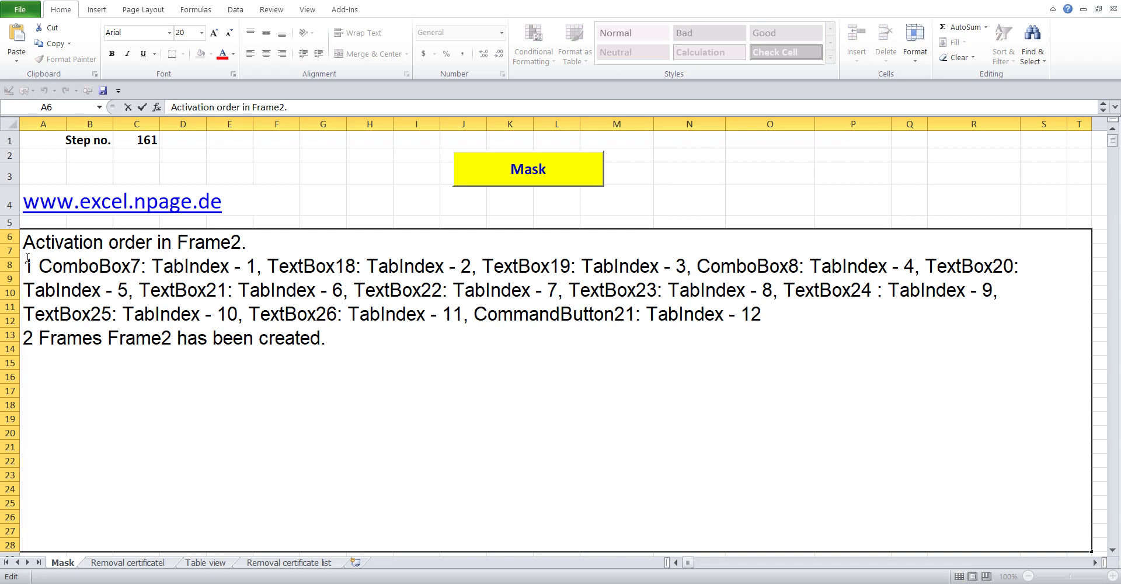
pyautogui.moveTo(24, 260); pyautogui.dragTo(777, 314)
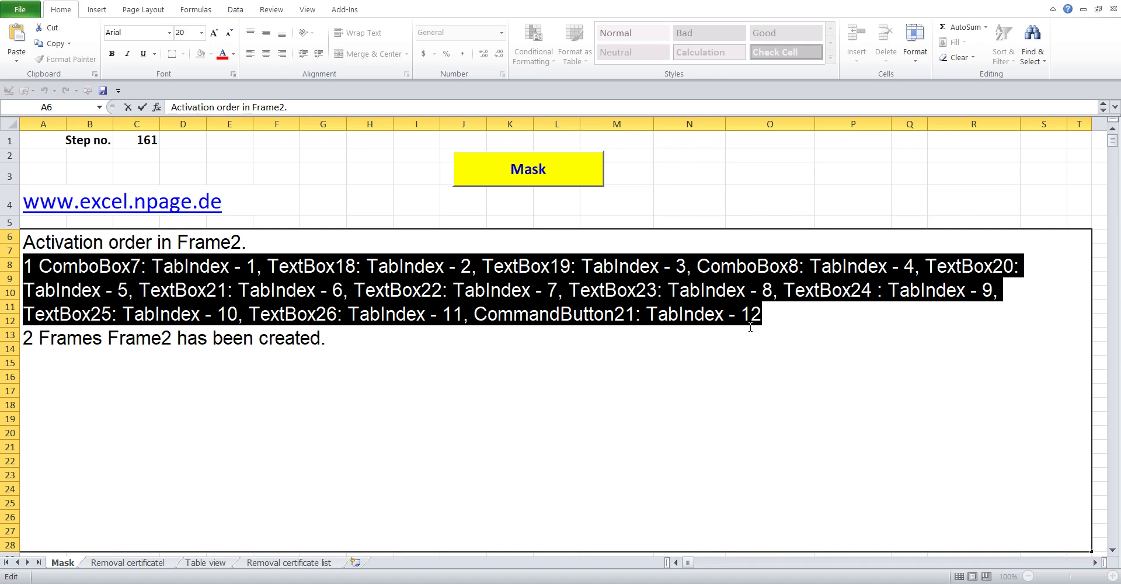
pyautogui.click(371, 175)
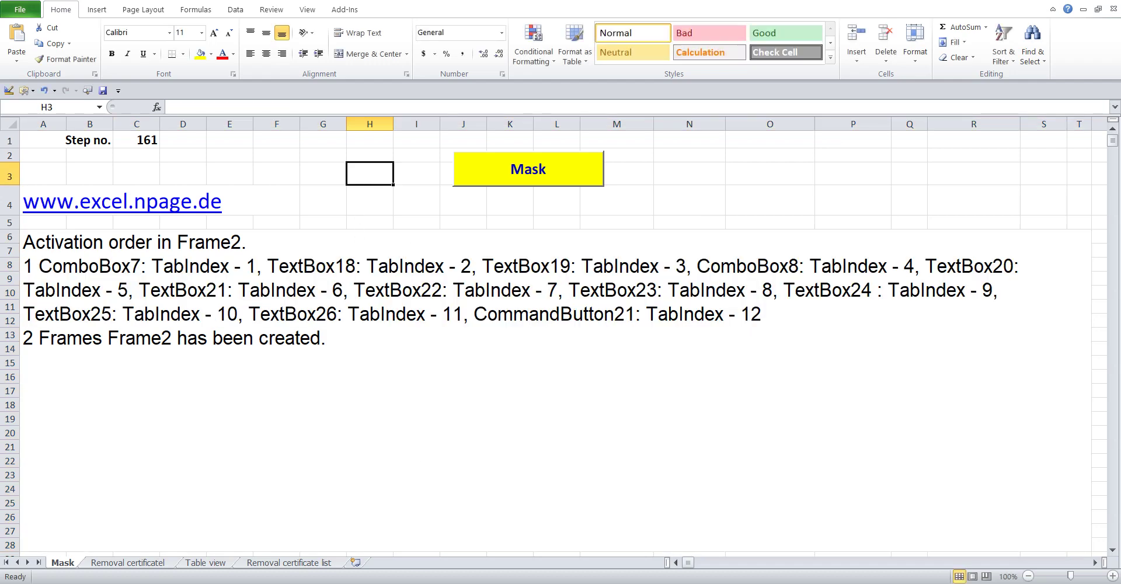
pyautogui.moveTo(425, 581)
pyautogui.click(507, 531)
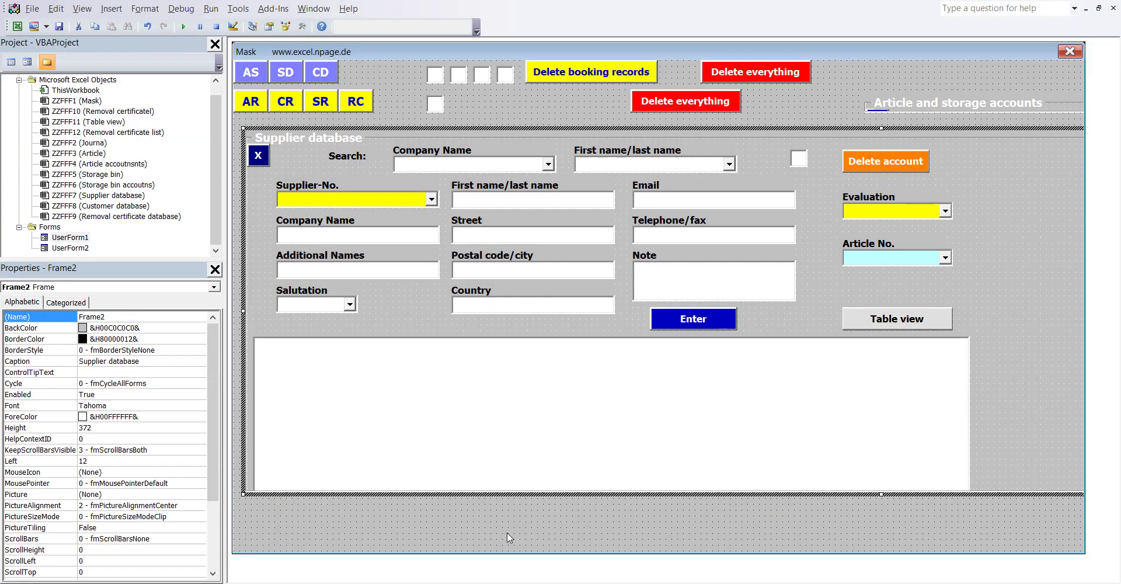
# Check the TabIndex values of the Supplier-No., Company Name and Additional Names boxes.
pyautogui.click(345, 202)
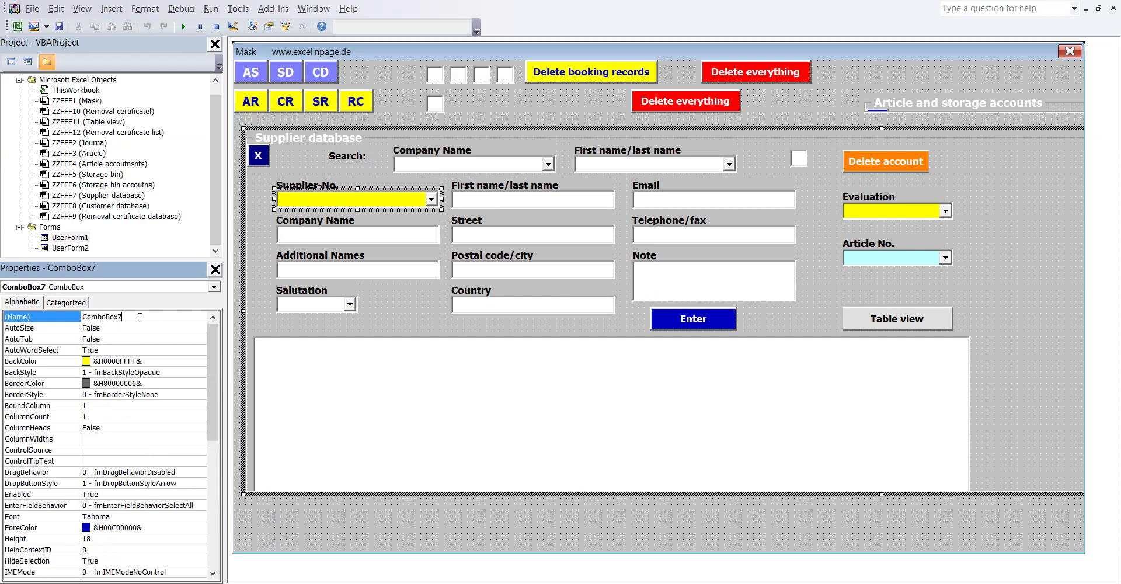
pyautogui.moveTo(211, 339); pyautogui.dragTo(216, 471)
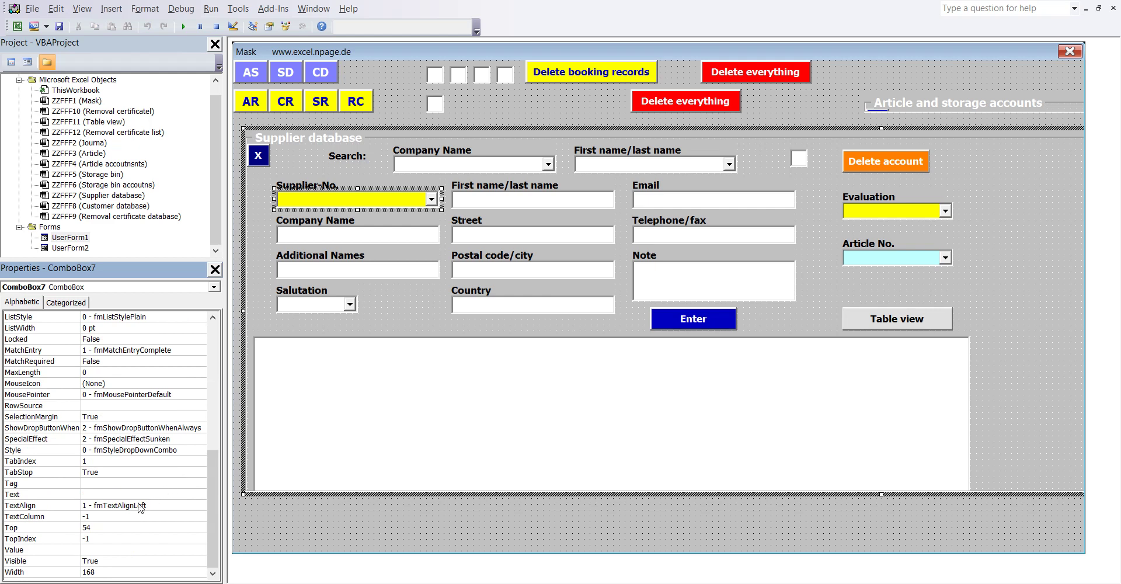
pyautogui.click(92, 462)
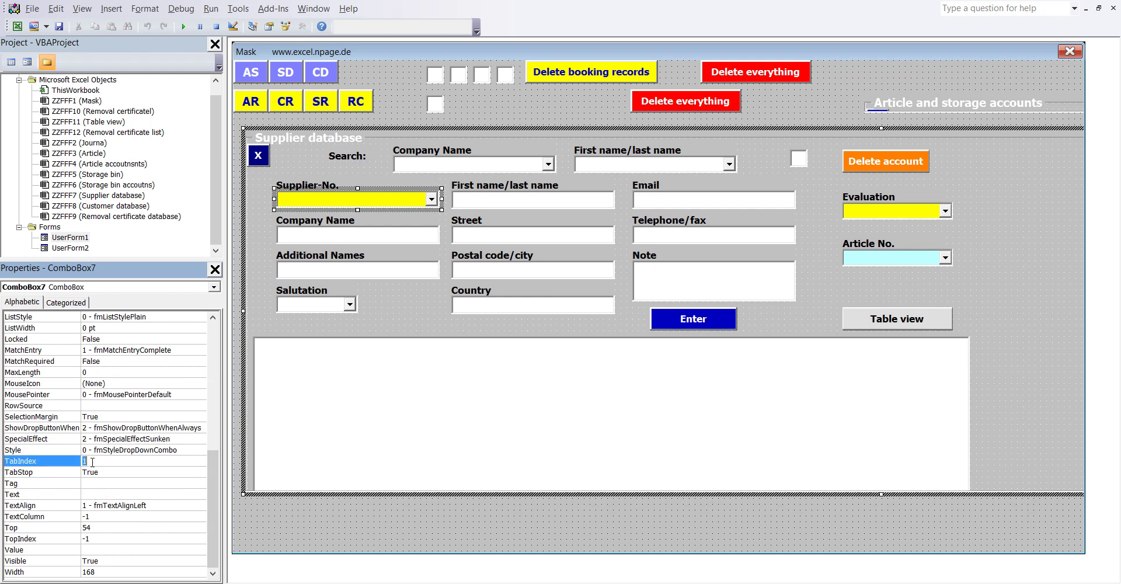
pyautogui.click(336, 238)
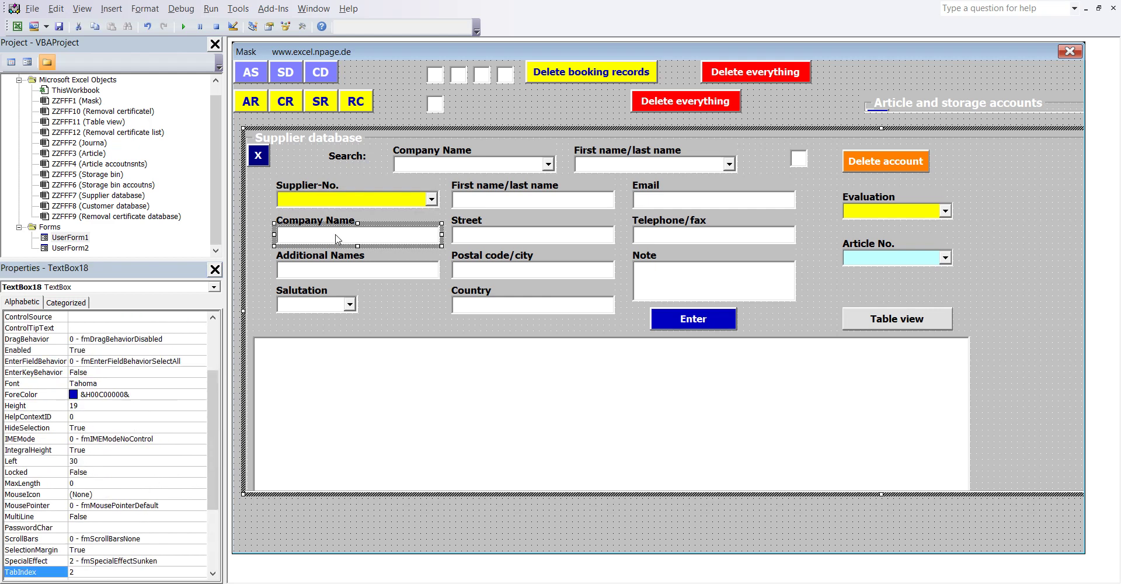
pyautogui.click(215, 287)
pyautogui.click(214, 288)
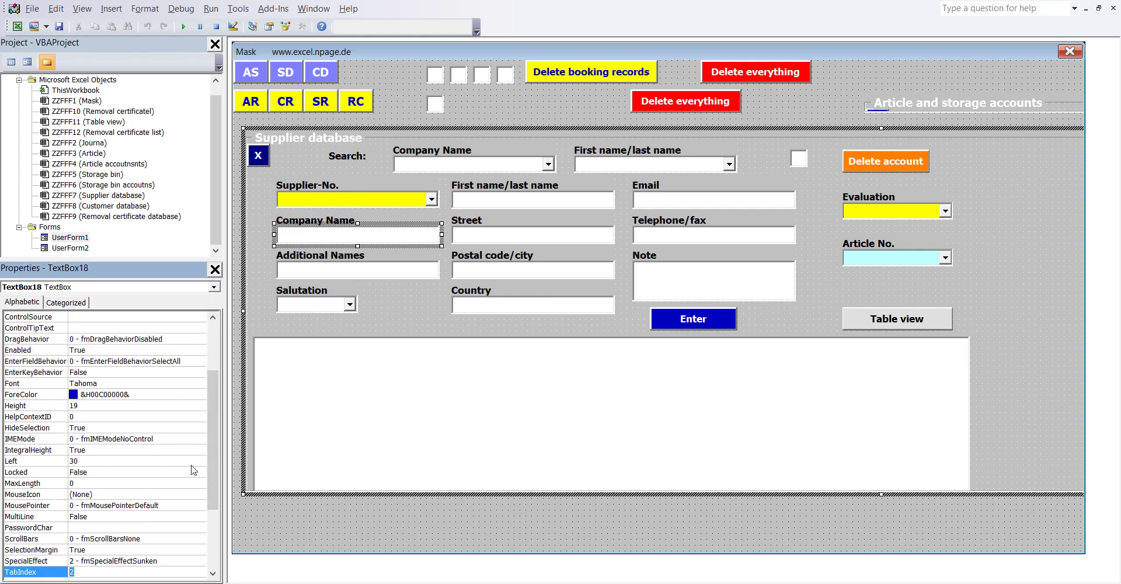
pyautogui.click(320, 271)
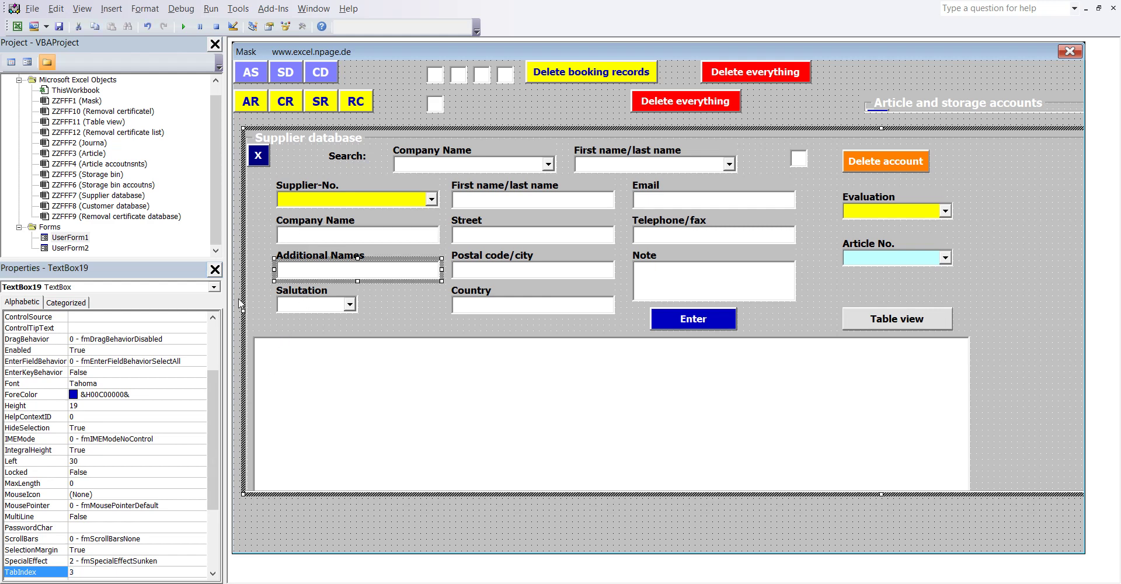
pyautogui.click(214, 287)
pyautogui.click(214, 286)
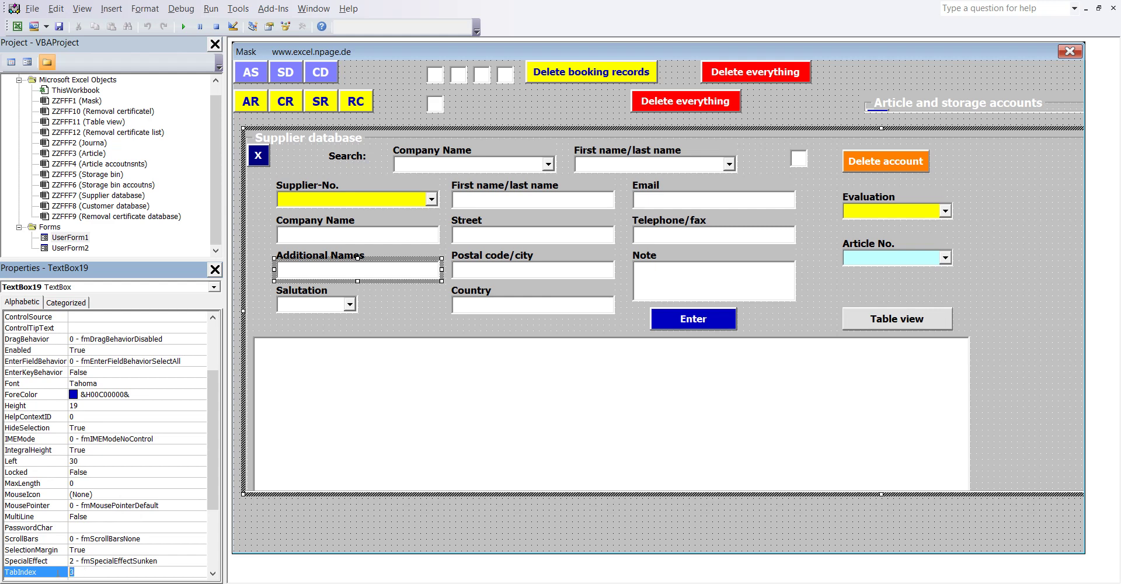
pyautogui.click(23, 572)
# Change the Salutation combo box (ComboBox8) TabIndex from 14 to 4.
pyautogui.click(315, 305)
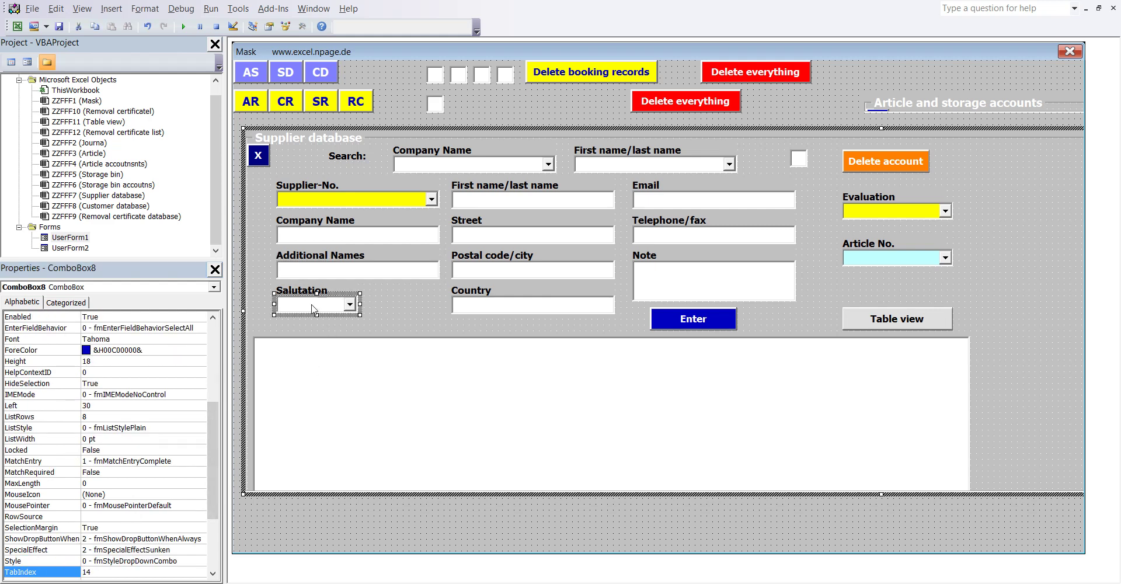
pyautogui.click(216, 293)
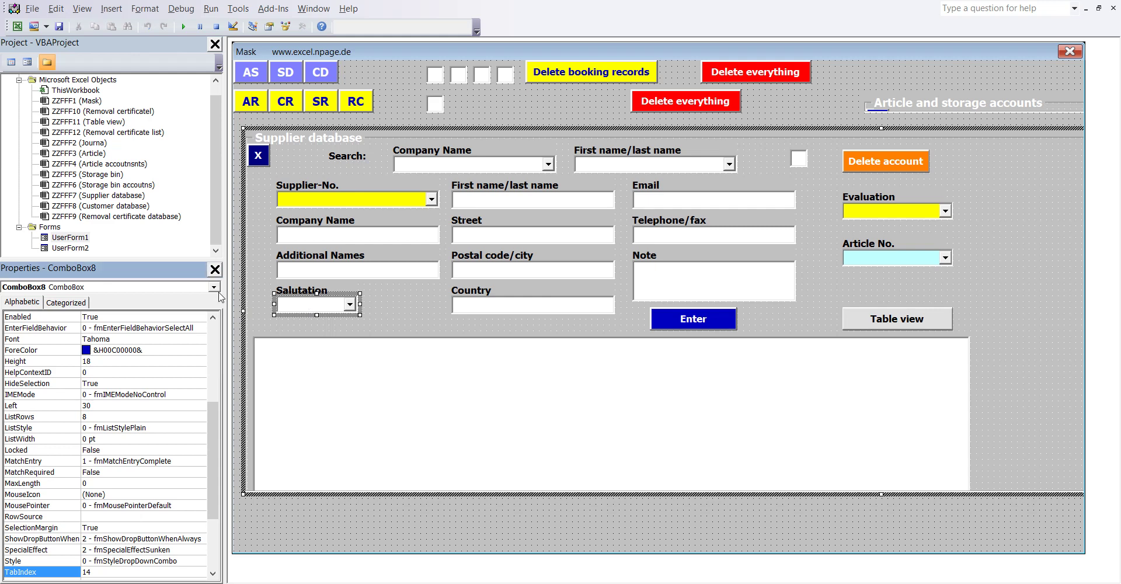
pyautogui.click(214, 287)
pyautogui.click(215, 287)
pyautogui.write('4')
# Set TabIndex 5 on First name/last name, 6 on Street and 7 on Postal code/city.
pyautogui.click(488, 201)
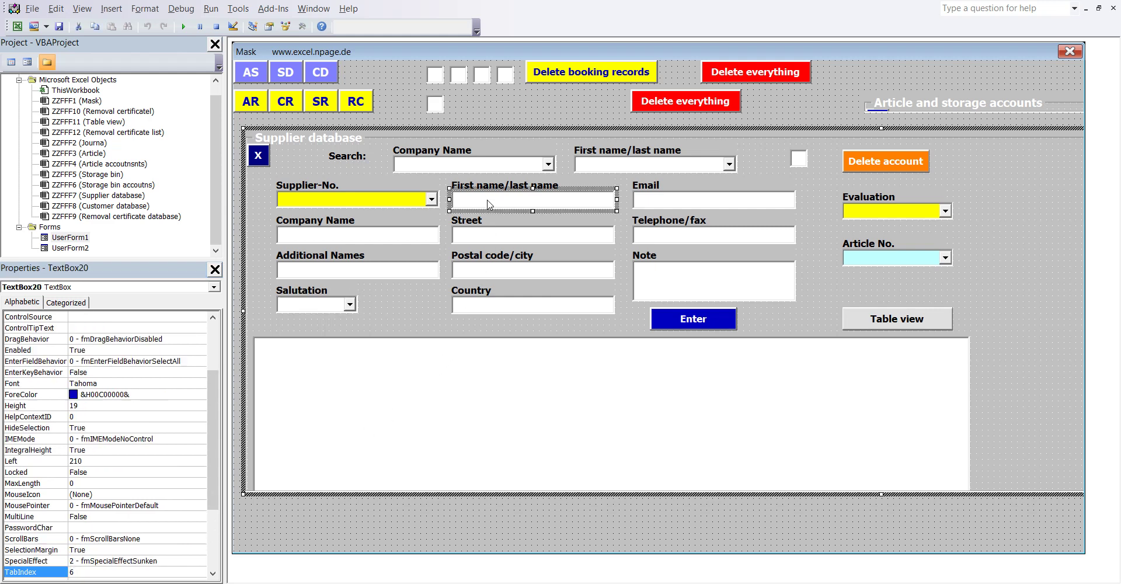
pyautogui.click(214, 288)
pyautogui.click(214, 288)
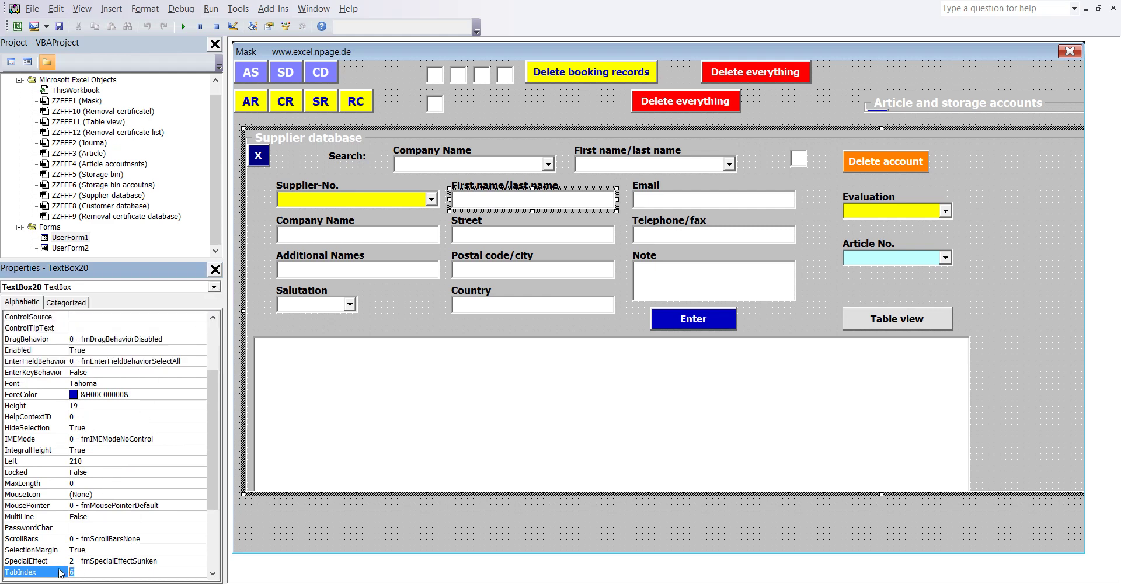
pyautogui.write('5')
pyautogui.click(536, 239)
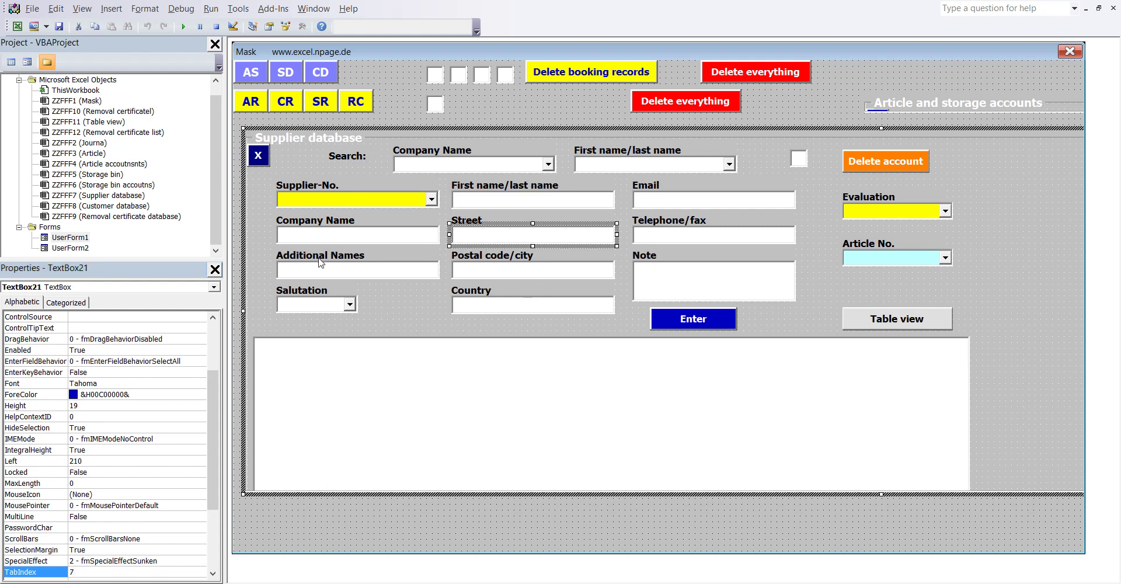
pyautogui.click(214, 287)
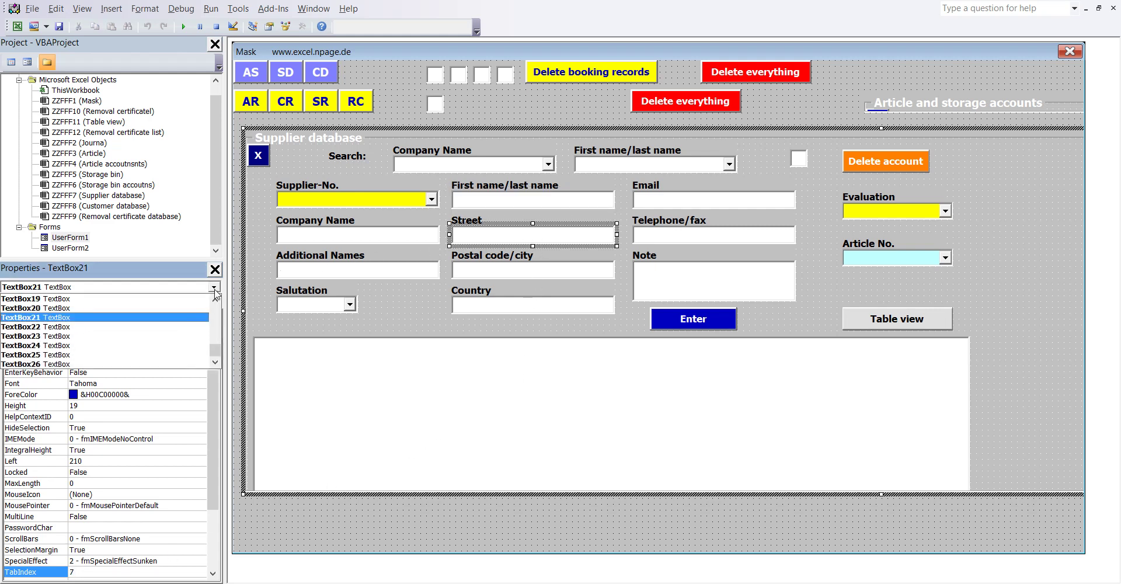
pyautogui.click(214, 289)
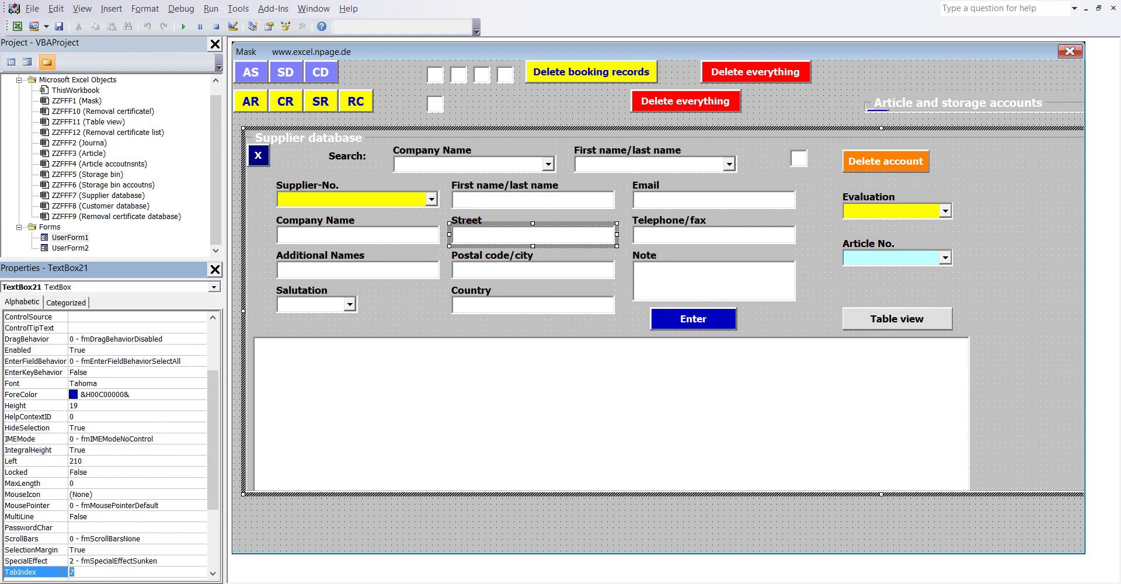
pyautogui.write('6')
pyautogui.click(543, 271)
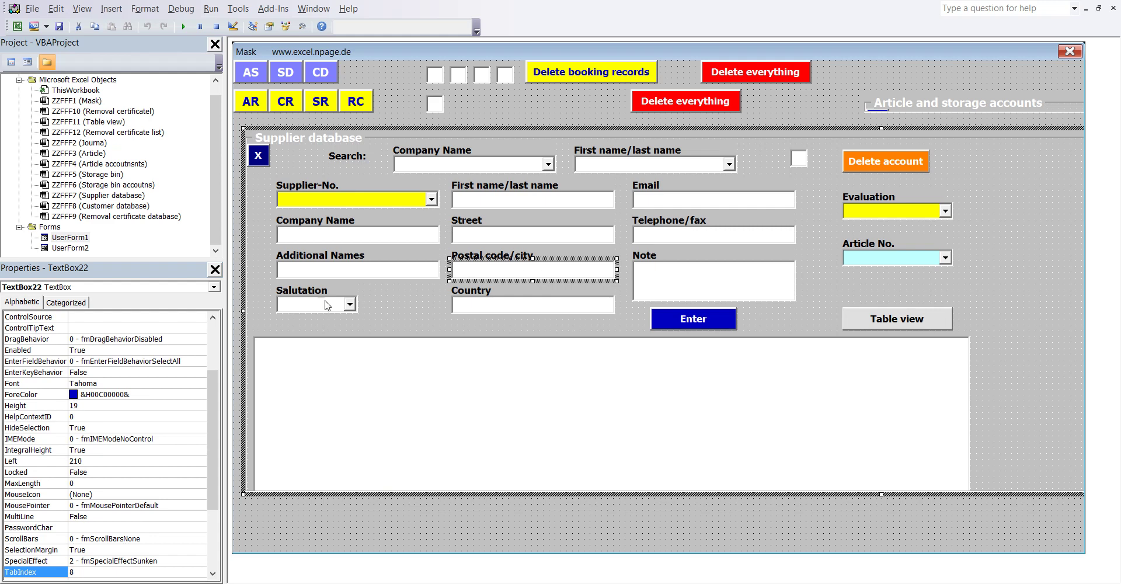
pyautogui.click(214, 287)
pyautogui.click(214, 287)
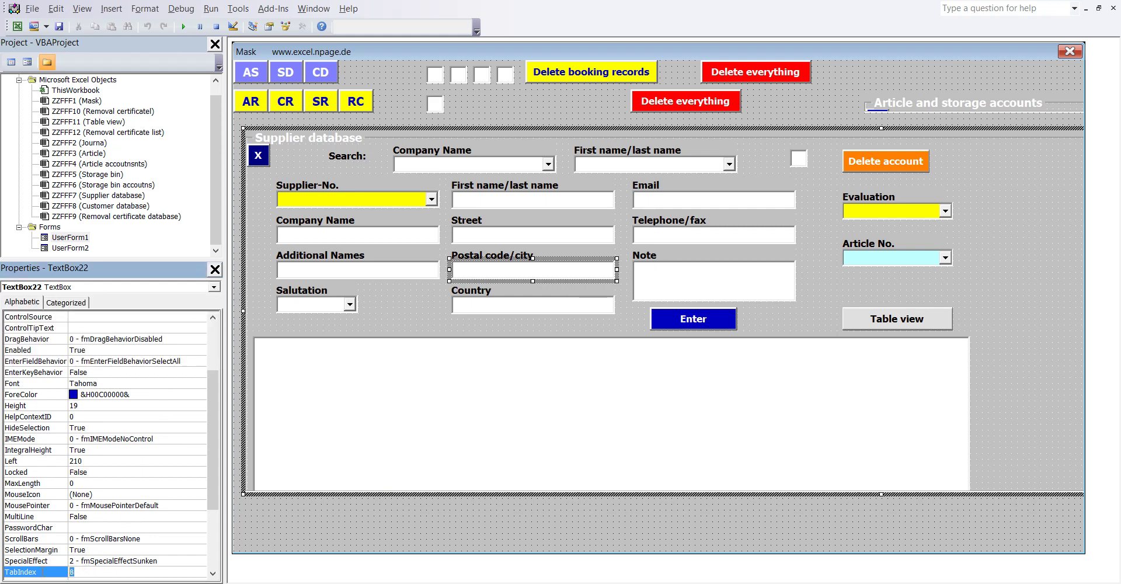
pyautogui.write('7')
# Set TabIndex 8 on Country, 9 on Email and 10 on Telephone/fax.
pyautogui.click(541, 309)
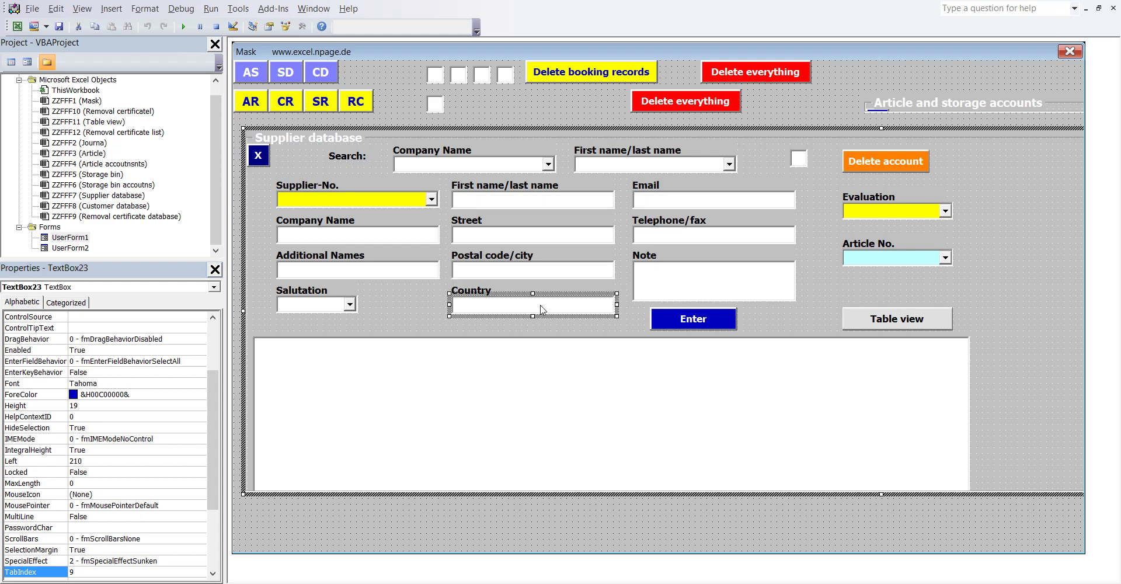
pyautogui.click(214, 287)
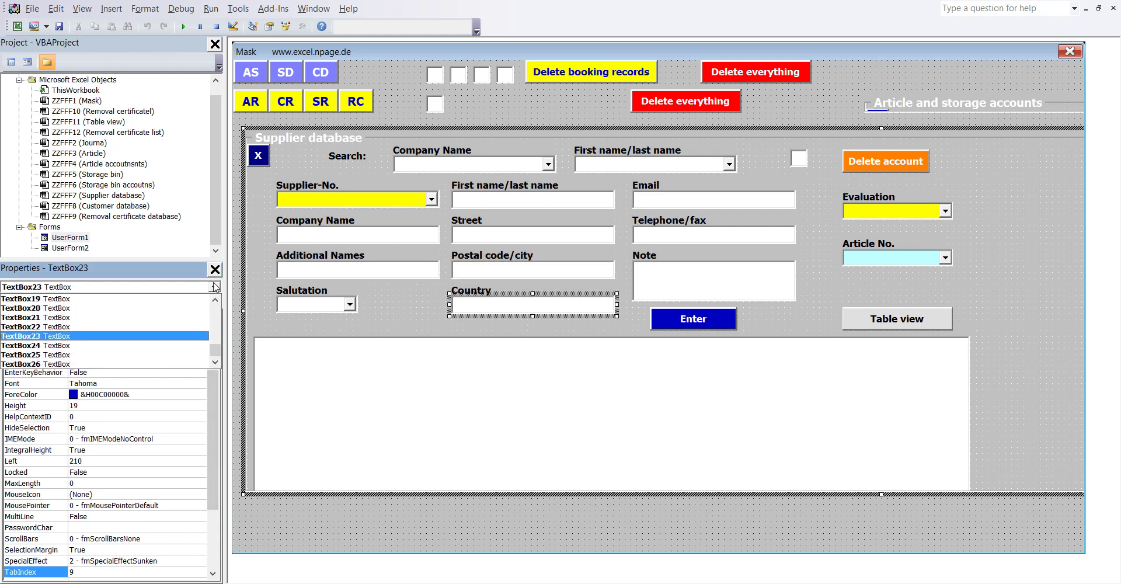
pyautogui.click(214, 287)
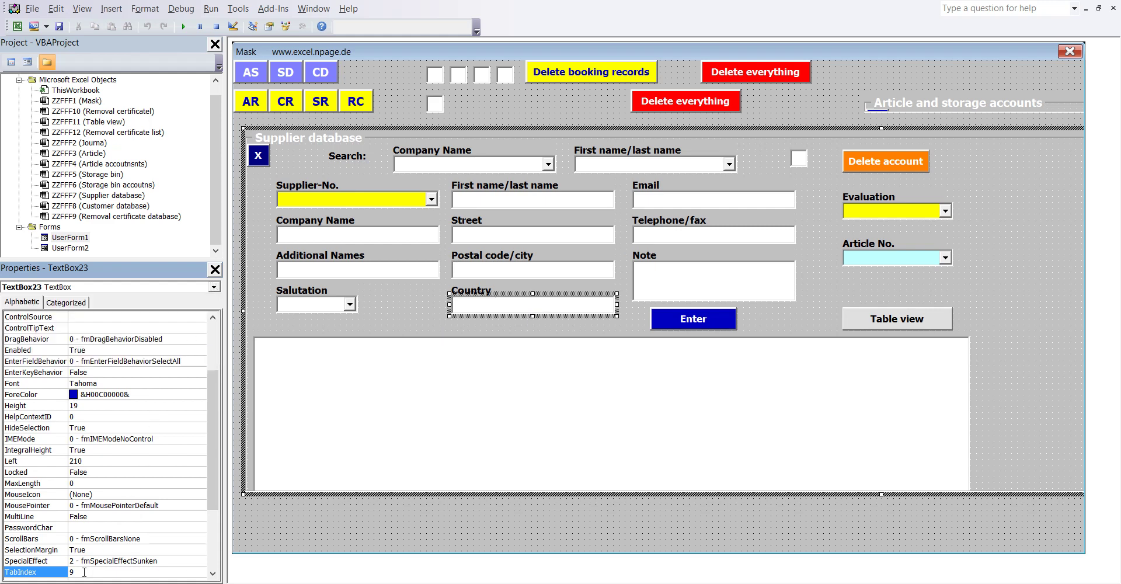
pyautogui.write('8')
pyautogui.click(718, 200)
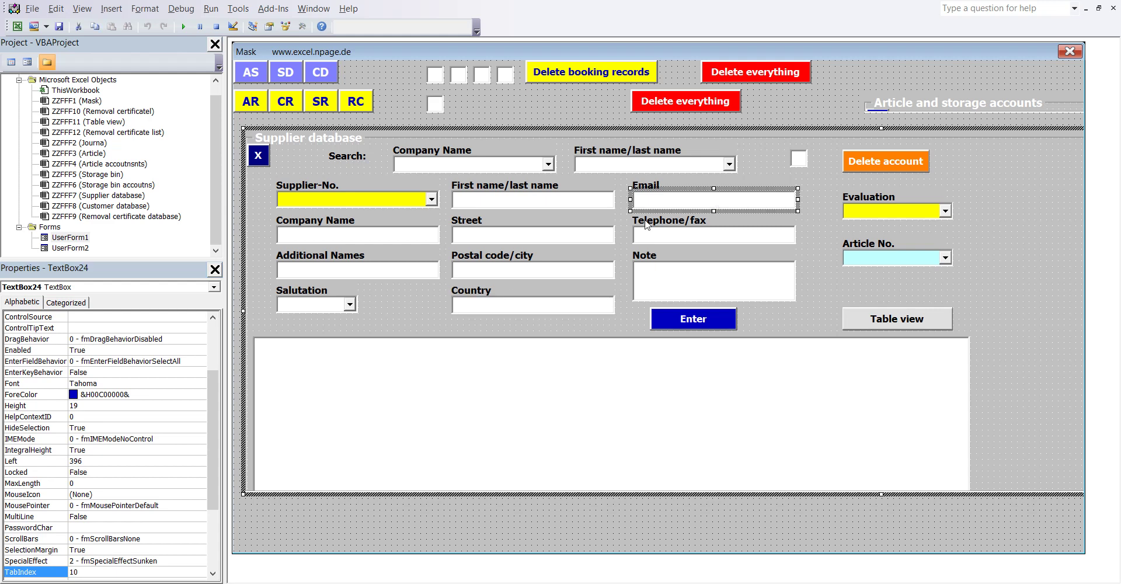
pyautogui.click(214, 286)
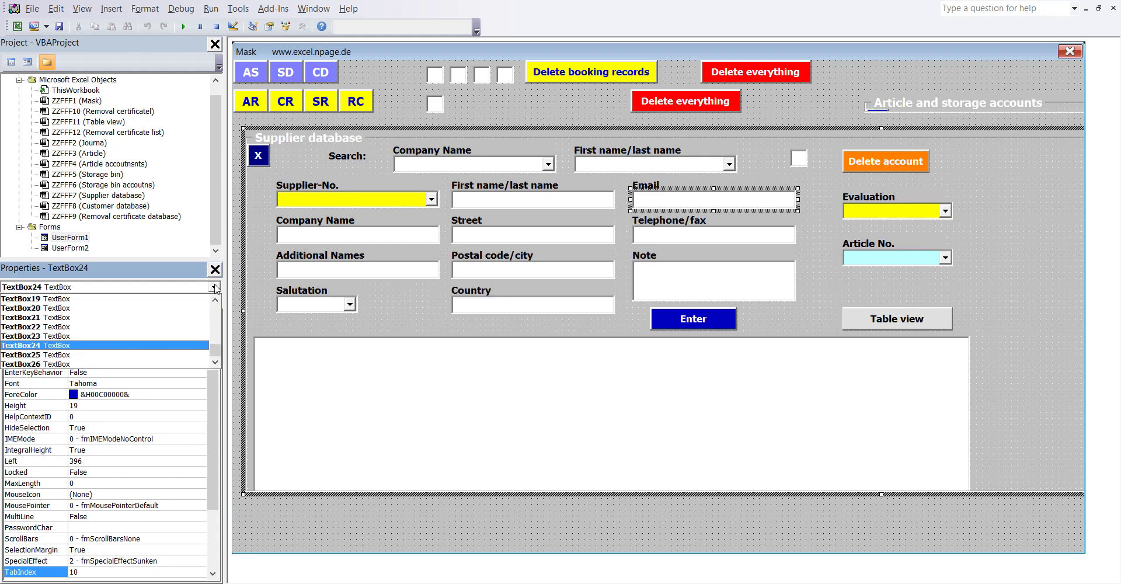
pyautogui.click(214, 286)
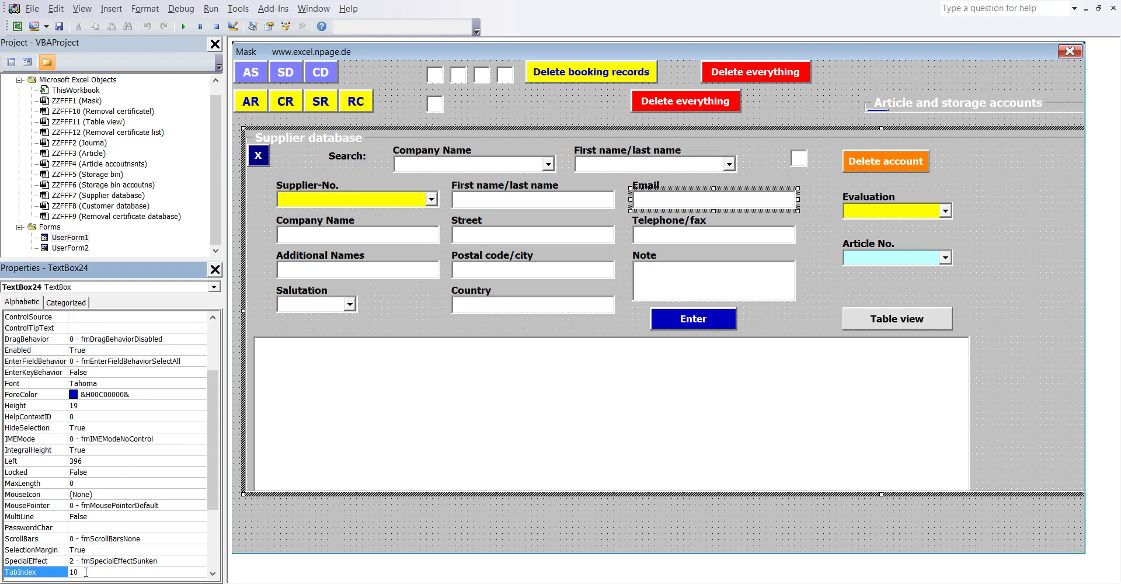
pyautogui.click(41, 572)
pyautogui.write('9')
pyautogui.click(703, 240)
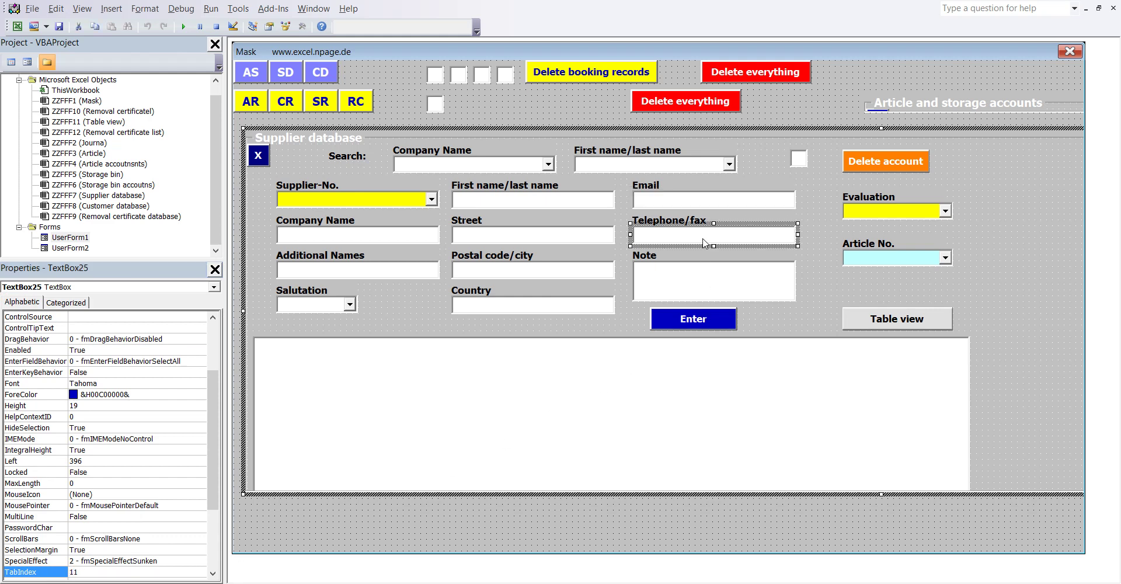
pyautogui.click(218, 288)
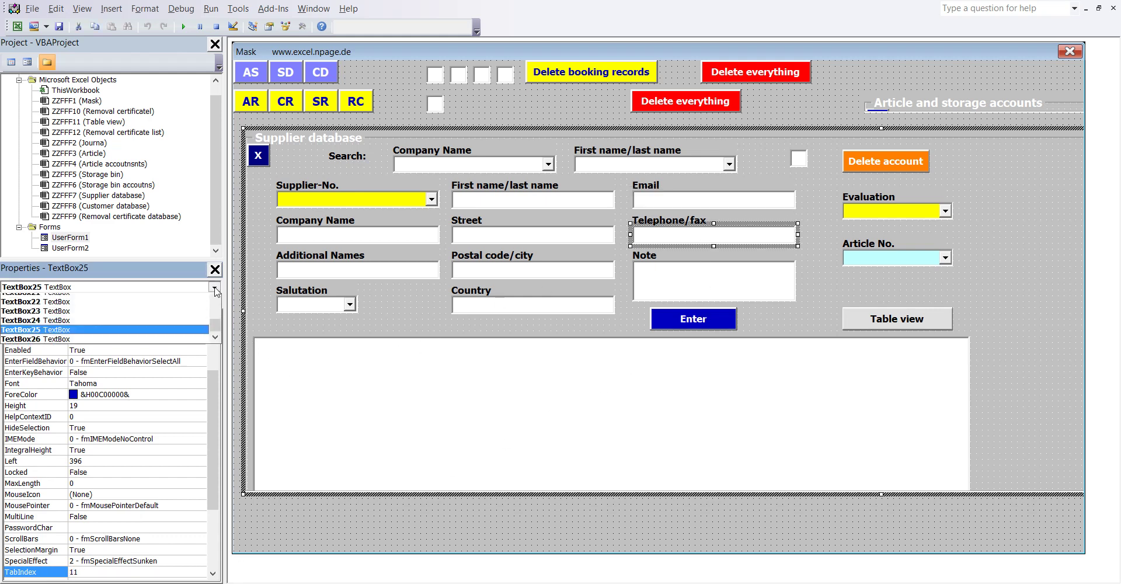
pyautogui.click(217, 288)
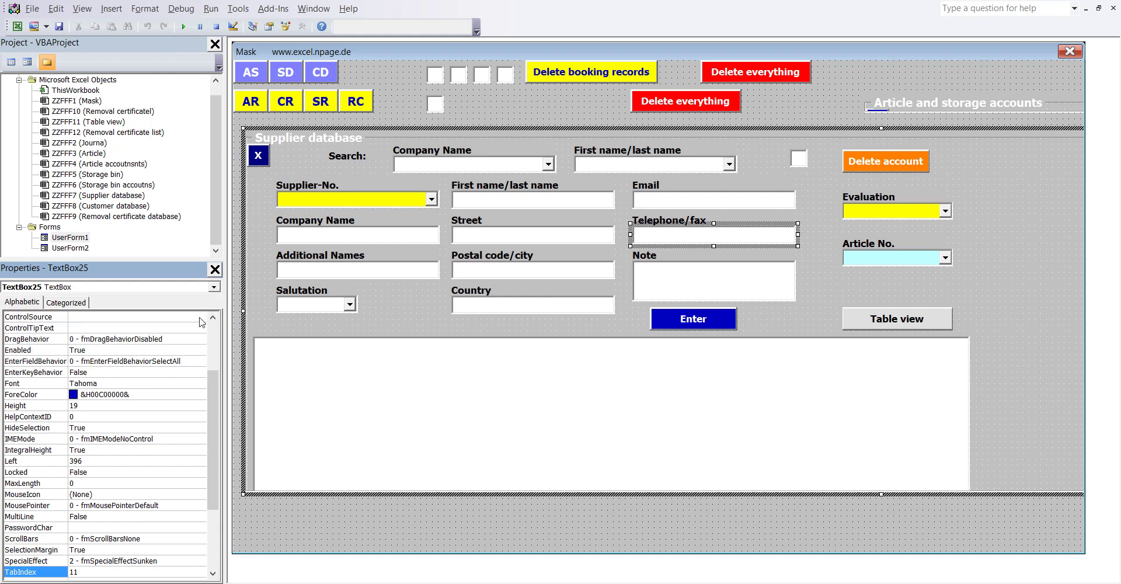
pyautogui.doubleClick(89, 572)
pyautogui.write('10')
# Set the Note box's TabIndex to 11 and the Enter button (CommandButton21) from 13 to 12.
pyautogui.click(713, 284)
pyautogui.click(213, 286)
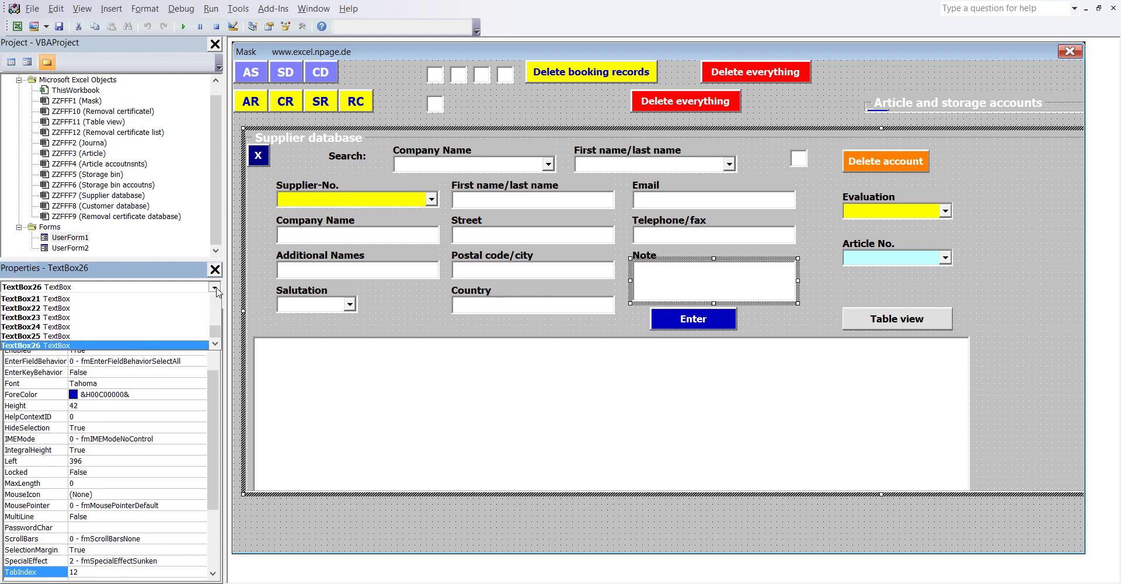
pyautogui.click(214, 287)
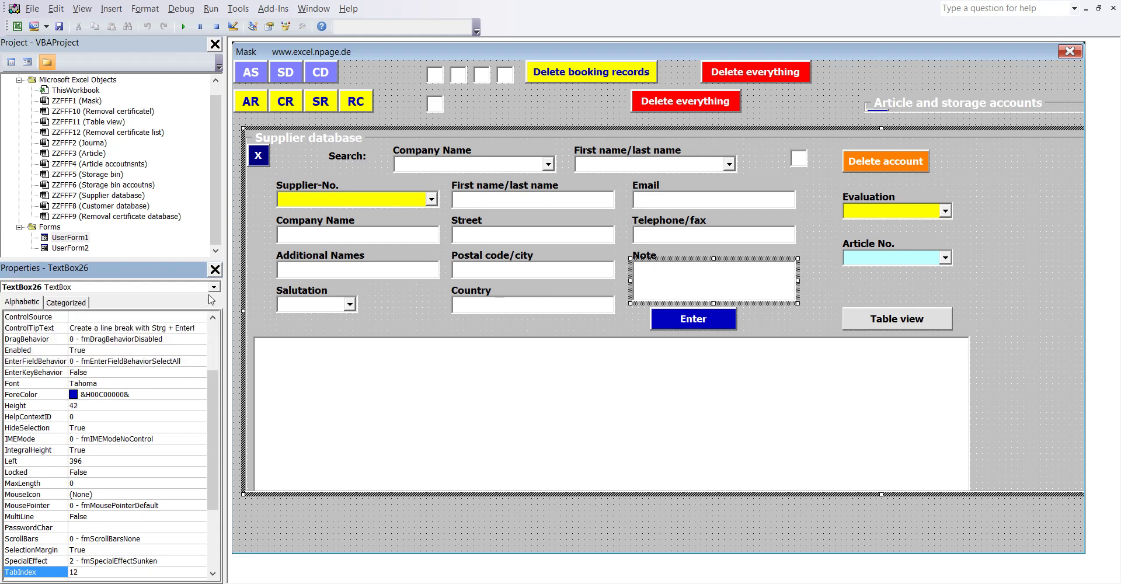
pyautogui.click(41, 574)
pyautogui.write('1')
pyautogui.click(682, 317)
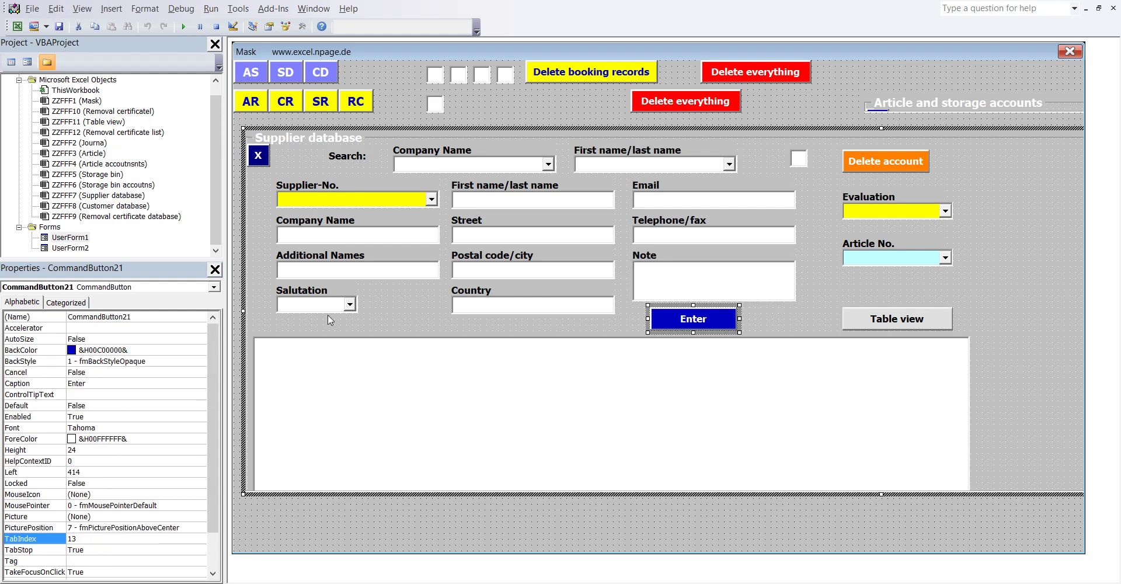
pyautogui.click(213, 287)
pyautogui.click(211, 287)
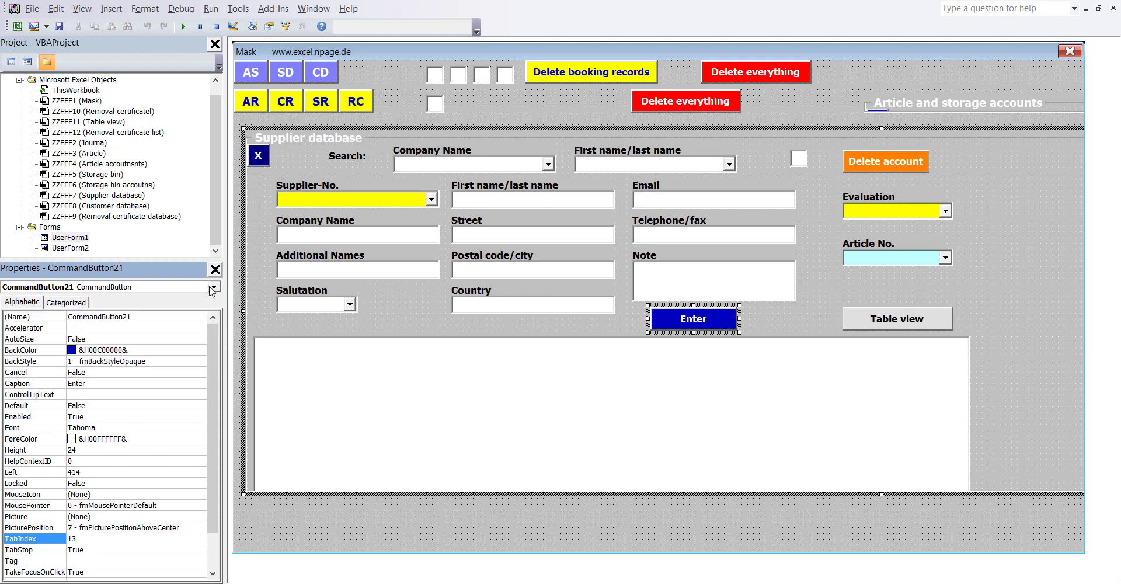
pyautogui.doubleClick(88, 541)
pyautogui.write('12')
pyautogui.moveTo(378, 563)
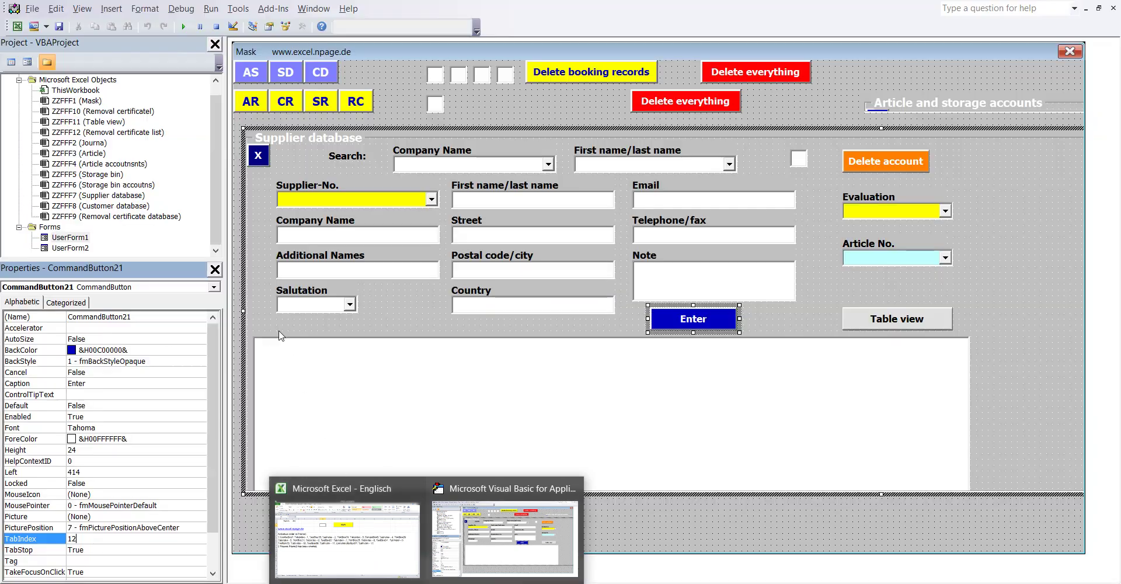
# Confirm Supplier-No. is tab position 1 and give Company Name TabIndex 2.
pyautogui.click(335, 205)
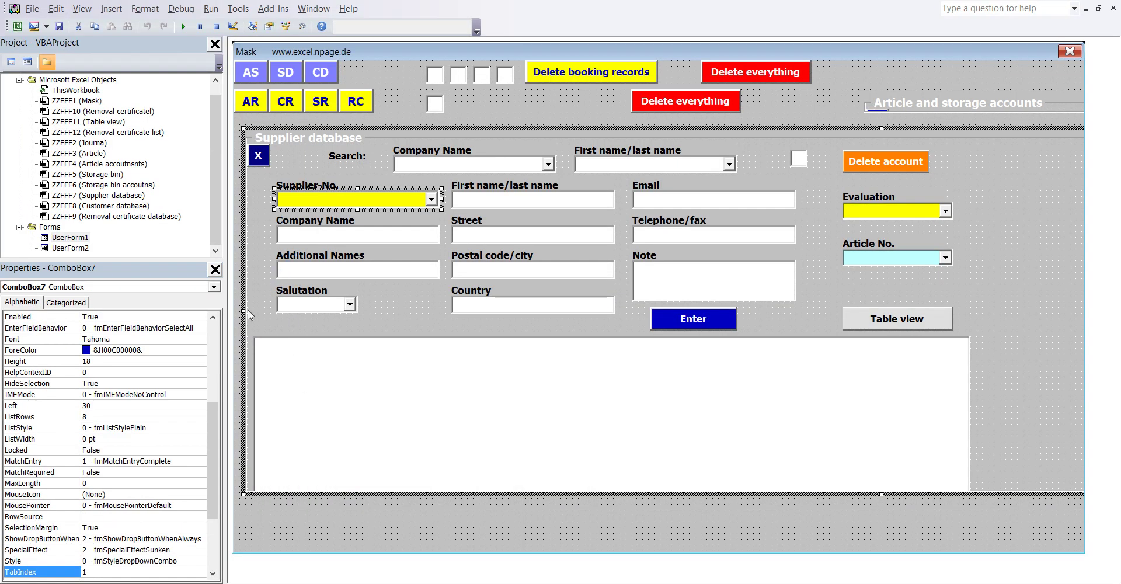
pyautogui.click(214, 287)
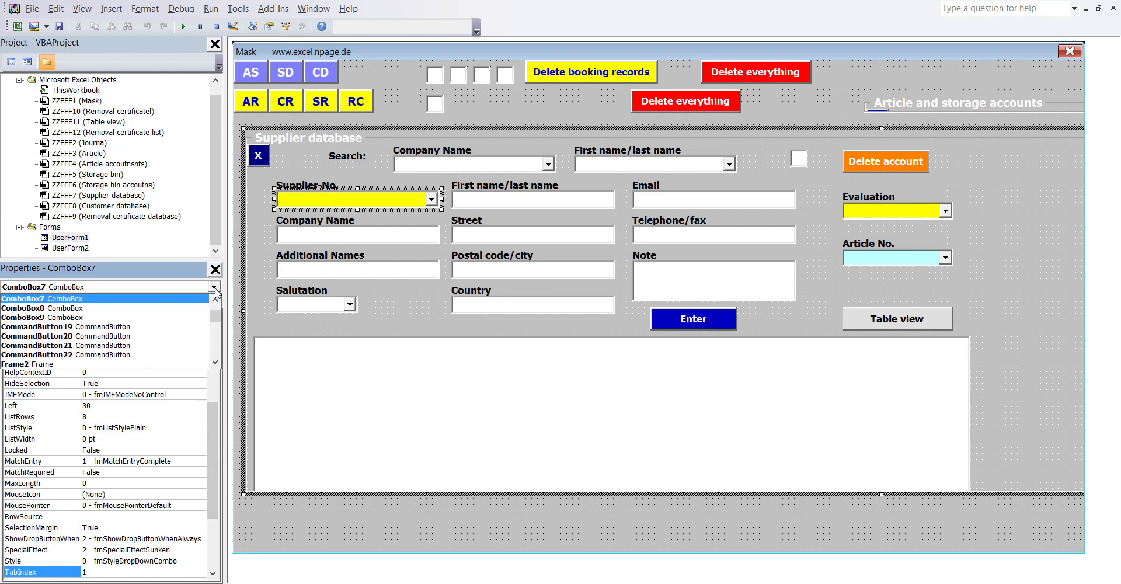
pyautogui.click(214, 287)
pyautogui.moveTo(426, 583)
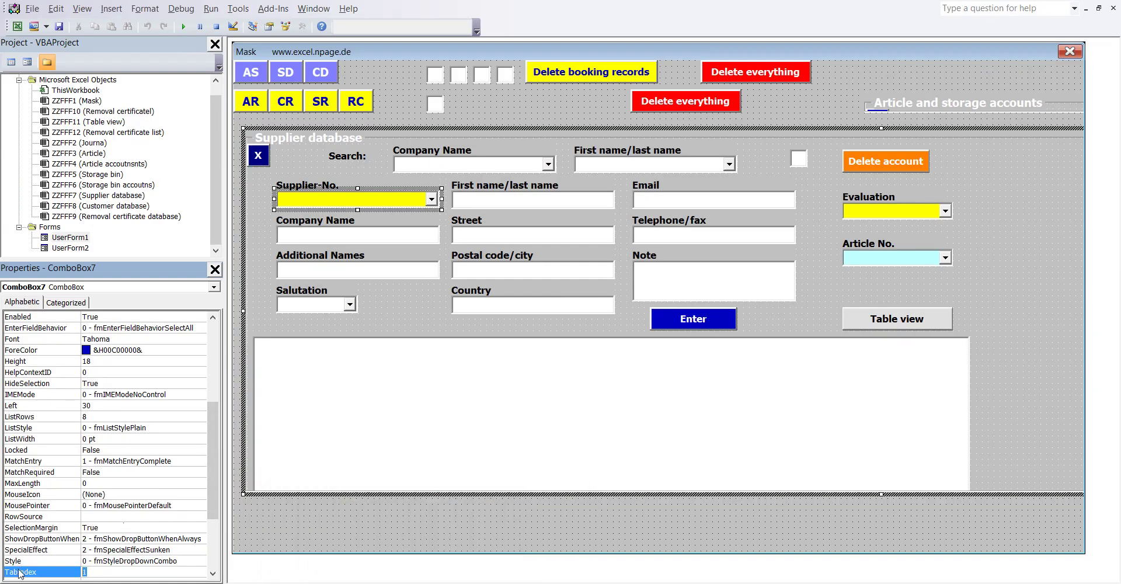
pyautogui.click(389, 235)
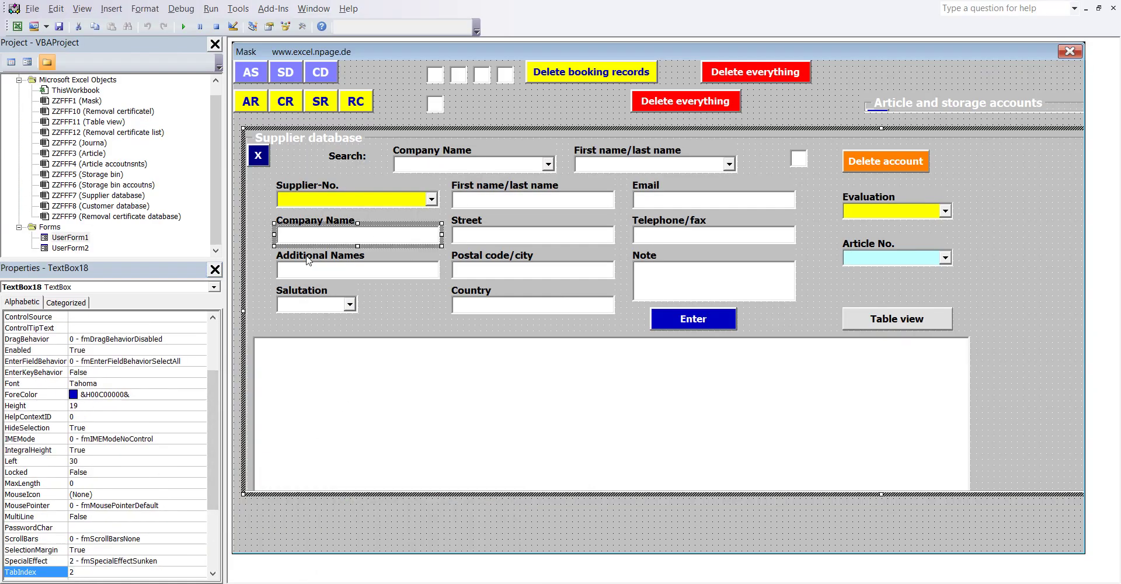
pyautogui.click(214, 286)
pyautogui.click(215, 290)
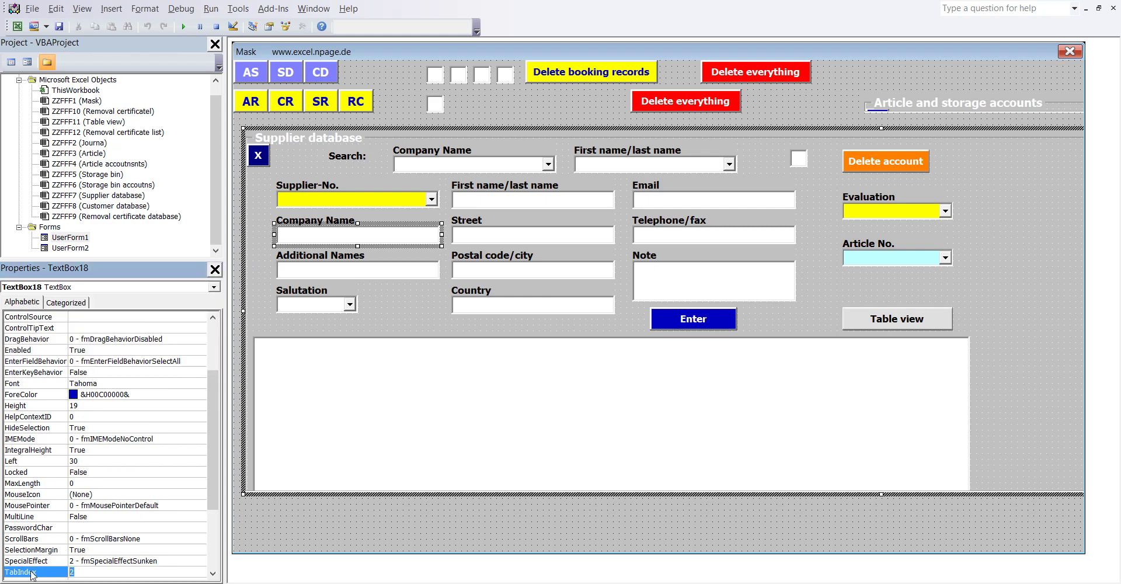
# Give Additional Names TabIndex 3, Salutation 4 and First name/last name 5.
pyautogui.click(347, 272)
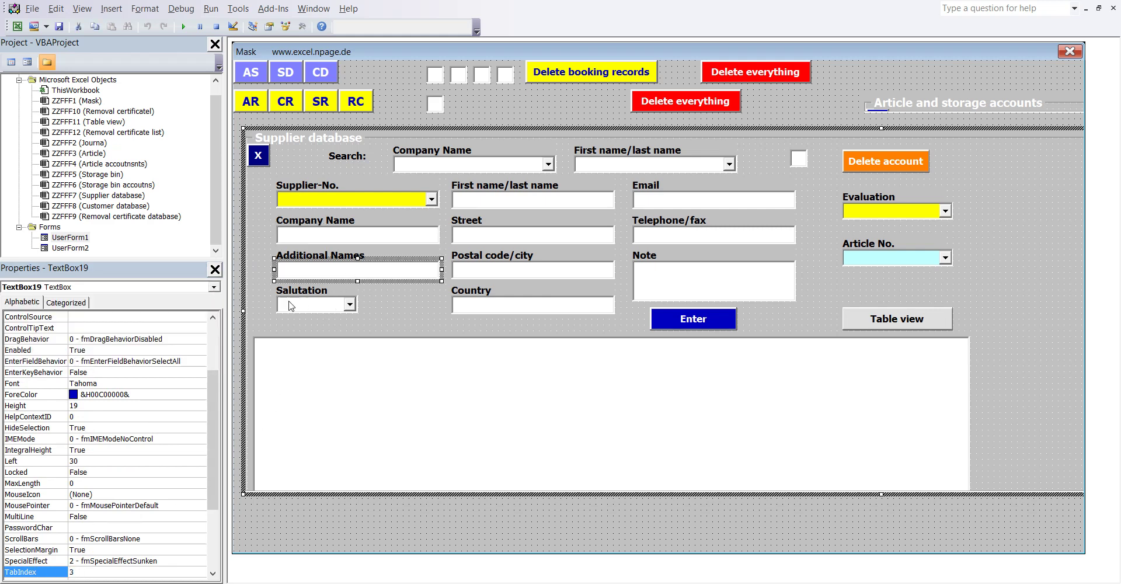
pyautogui.click(215, 289)
pyautogui.click(215, 289)
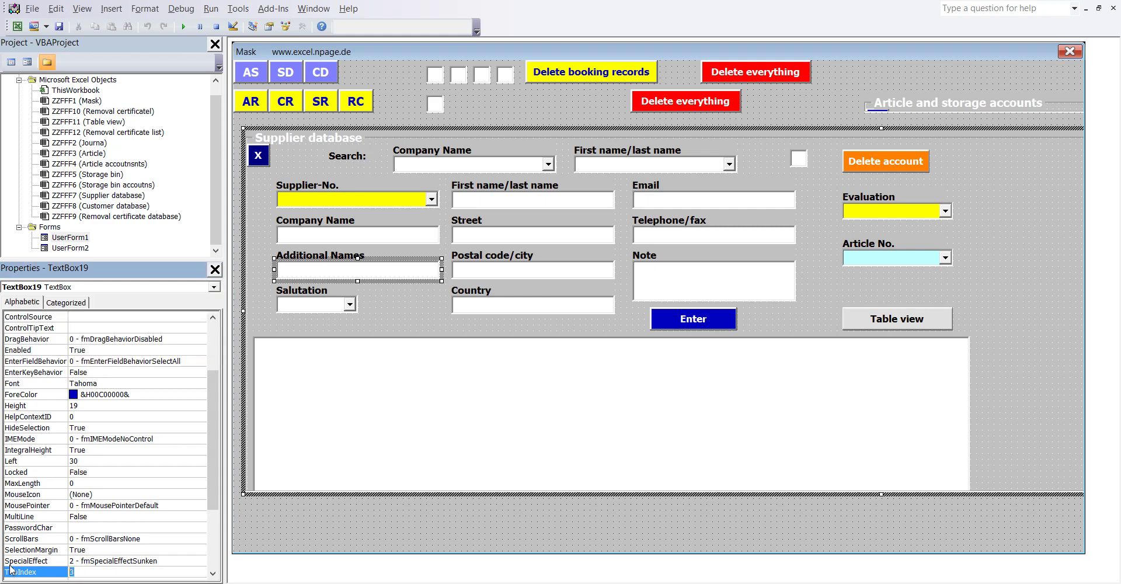
pyautogui.click(325, 303)
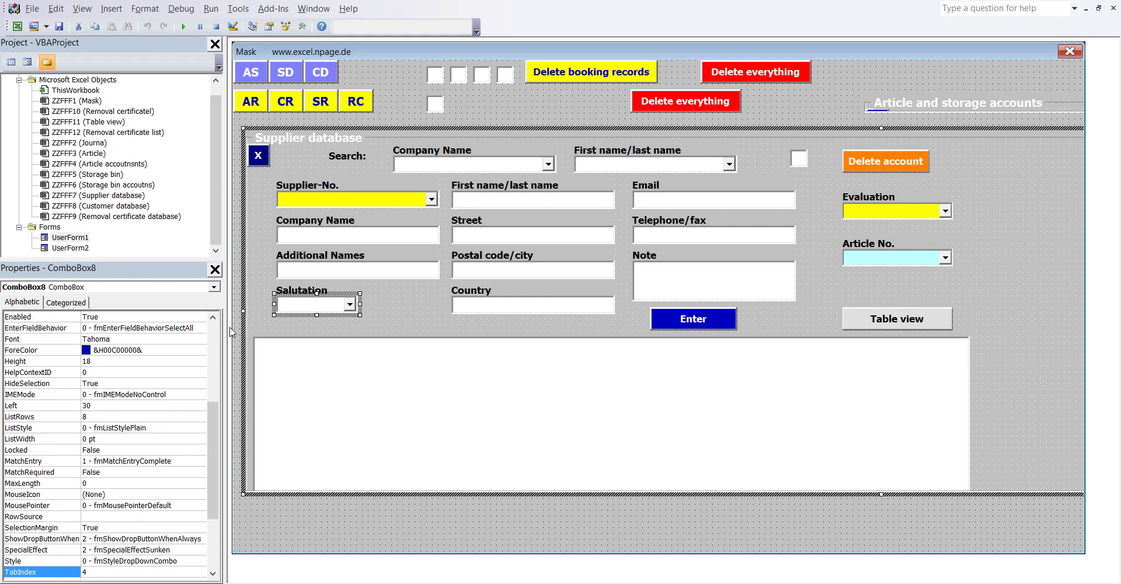
pyautogui.click(214, 287)
pyautogui.click(181, 361)
pyautogui.write('5')
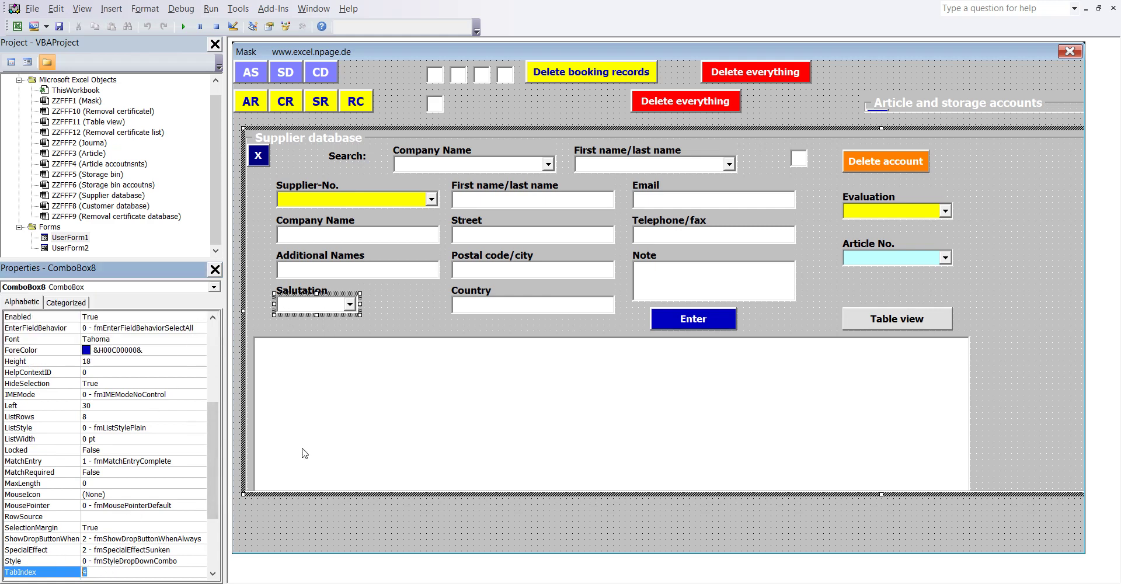
pyautogui.click(499, 201)
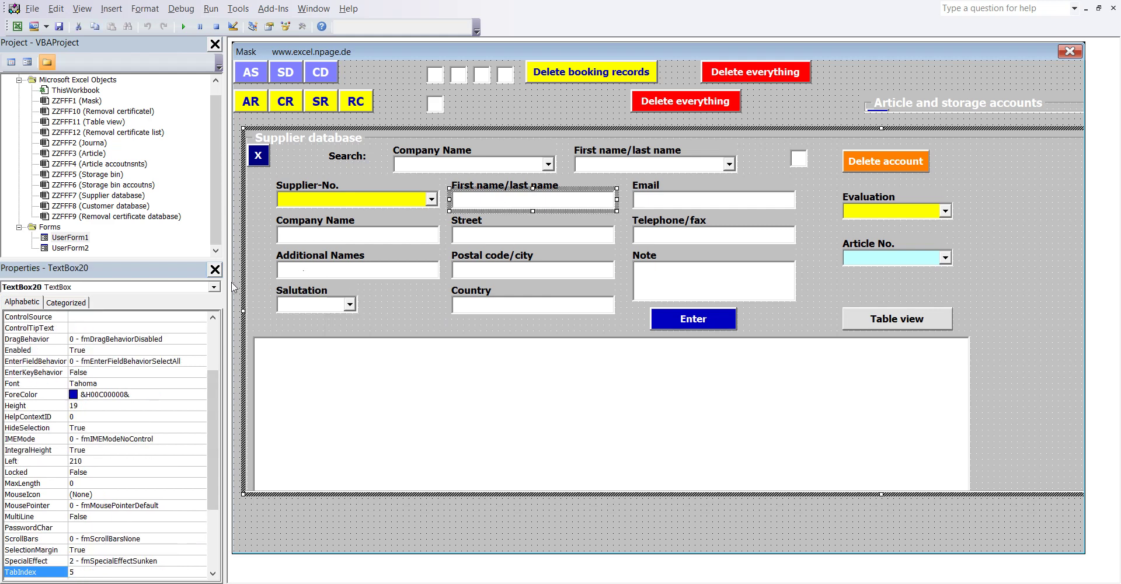
pyautogui.click(214, 287)
pyautogui.click(169, 356)
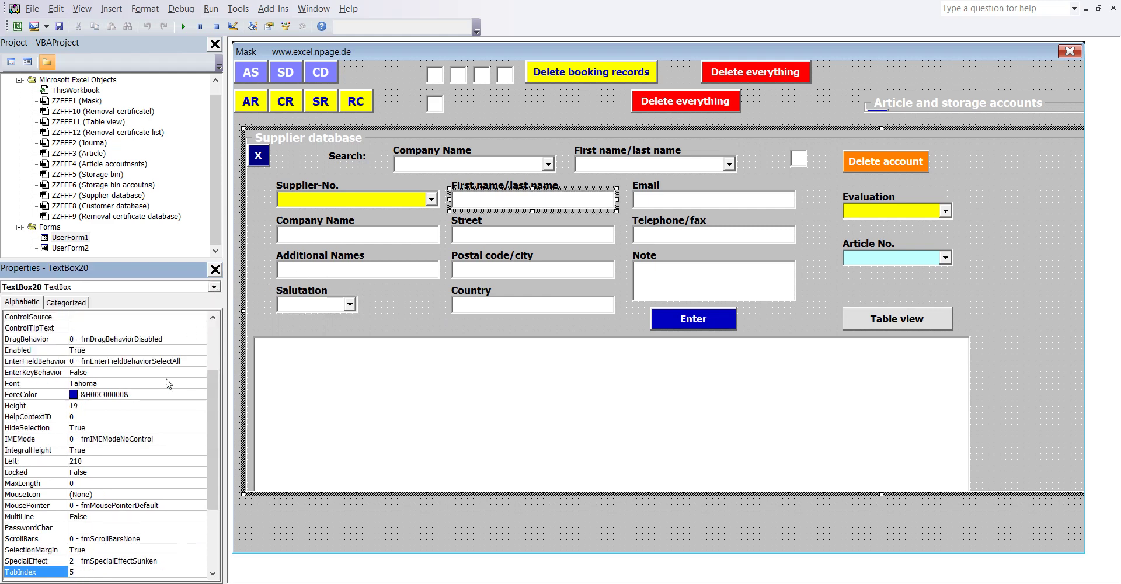
# Set TabIndex 6 on Street (TextBox21), 7 on Postal code/city (TextBox22) and 8 on Country.
pyautogui.click(526, 239)
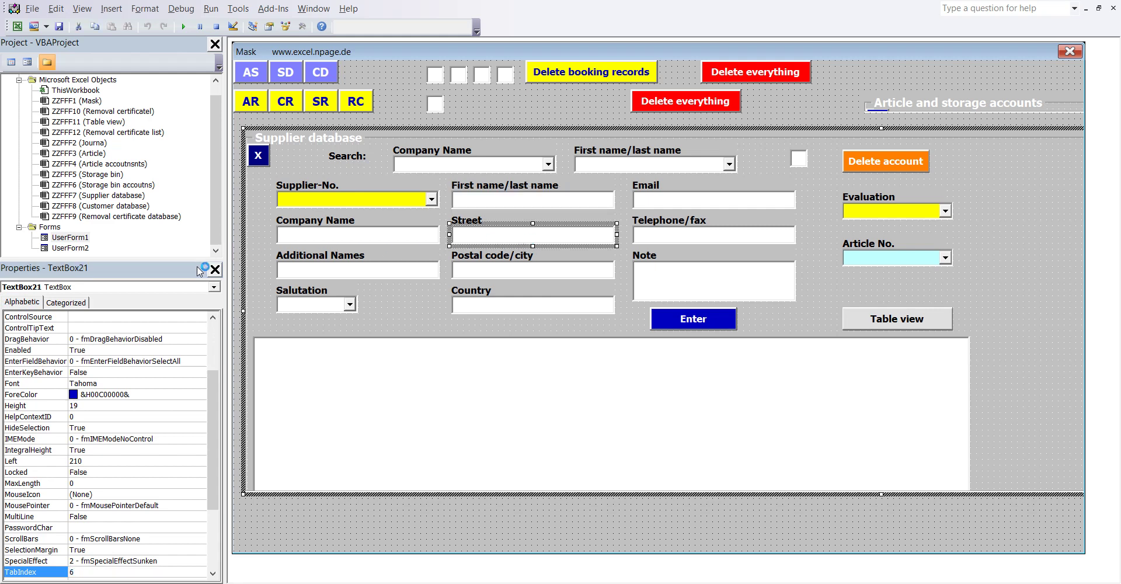
pyautogui.click(214, 286)
pyautogui.click(214, 287)
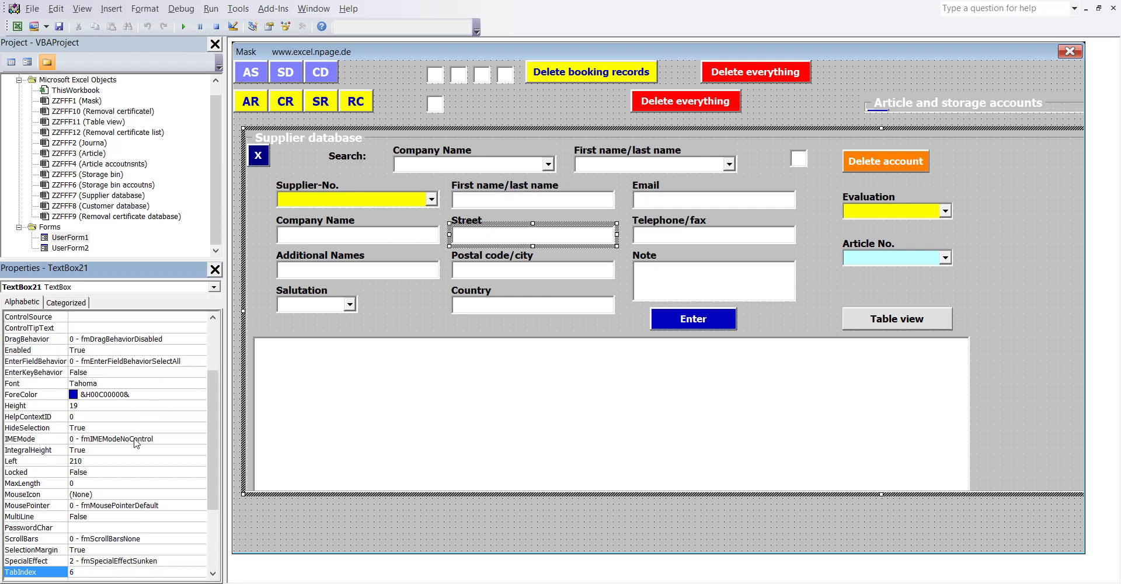
pyautogui.doubleClick(74, 572)
pyautogui.click(482, 270)
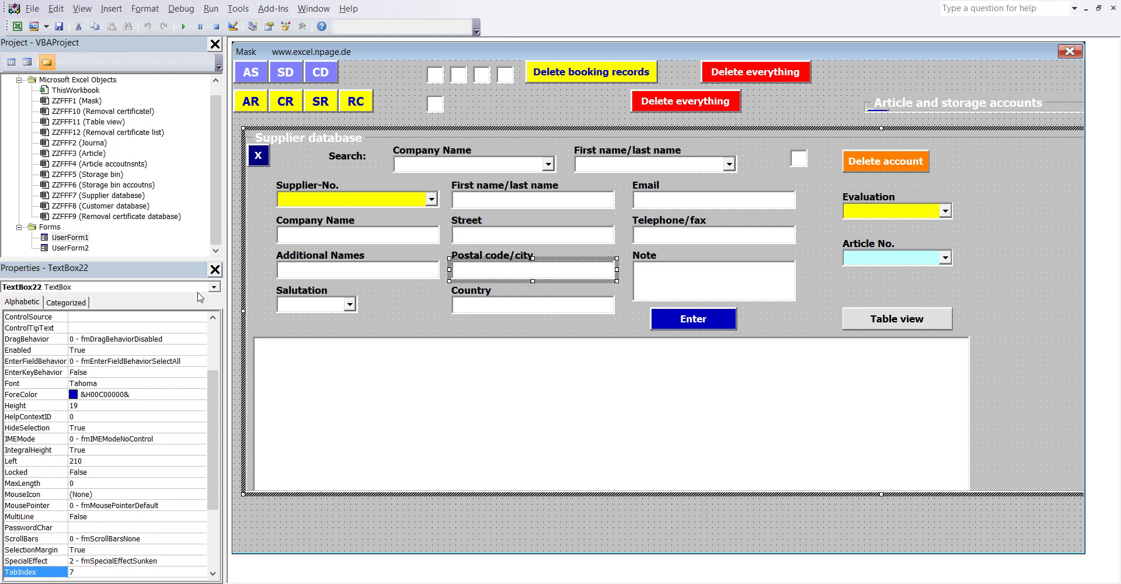
pyautogui.click(213, 287)
pyautogui.click(213, 287)
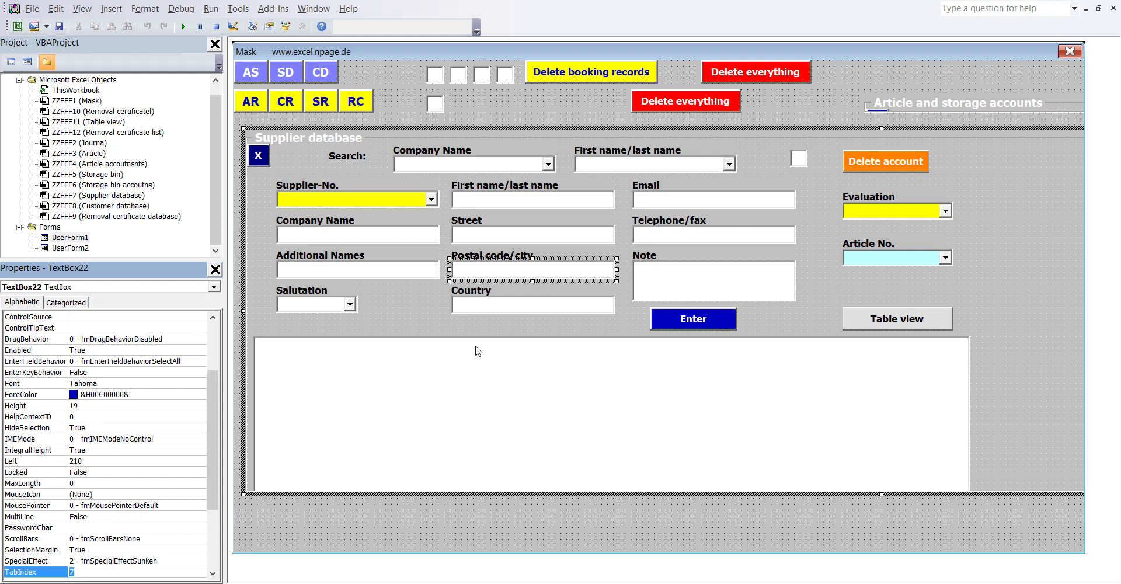
pyautogui.click(499, 305)
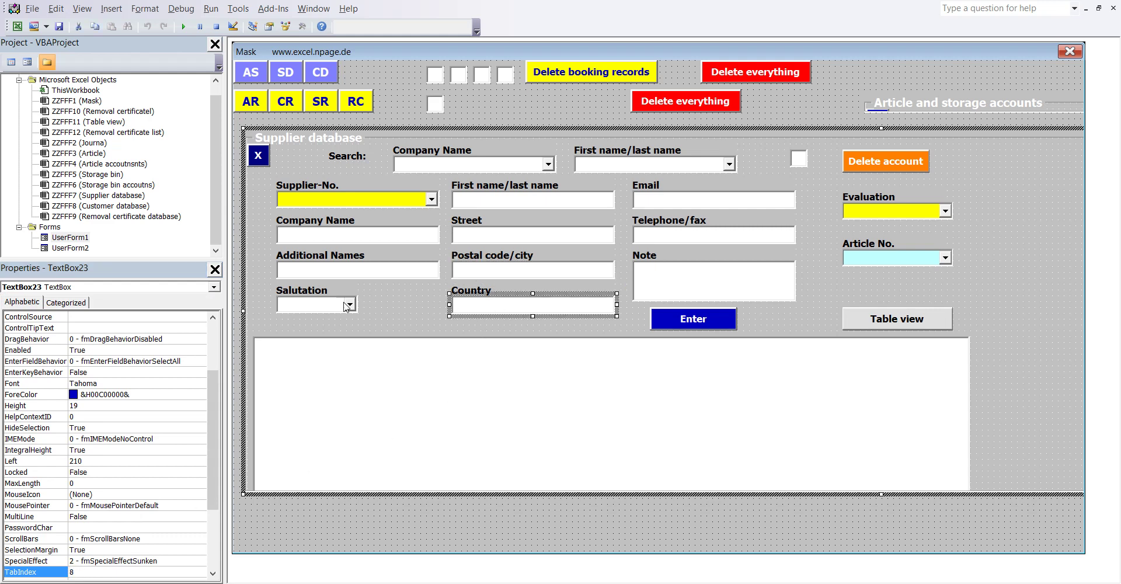
pyautogui.click(213, 288)
pyautogui.click(213, 288)
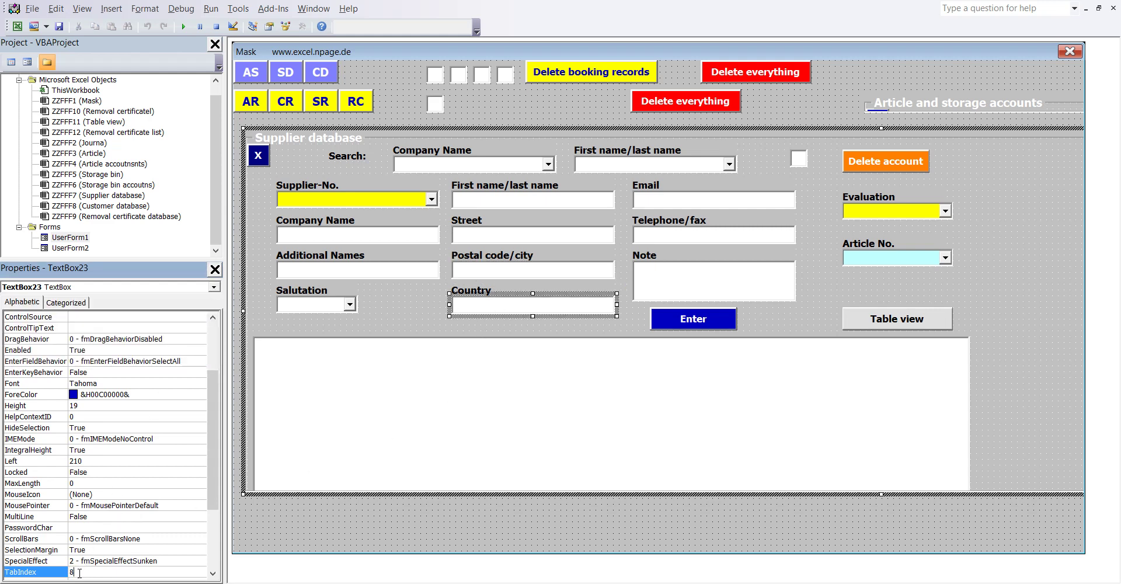
# Set TabIndex 9 on Email, 10 on Telephone/fax, 11 on Note and 12 on Enter.
pyautogui.click(694, 200)
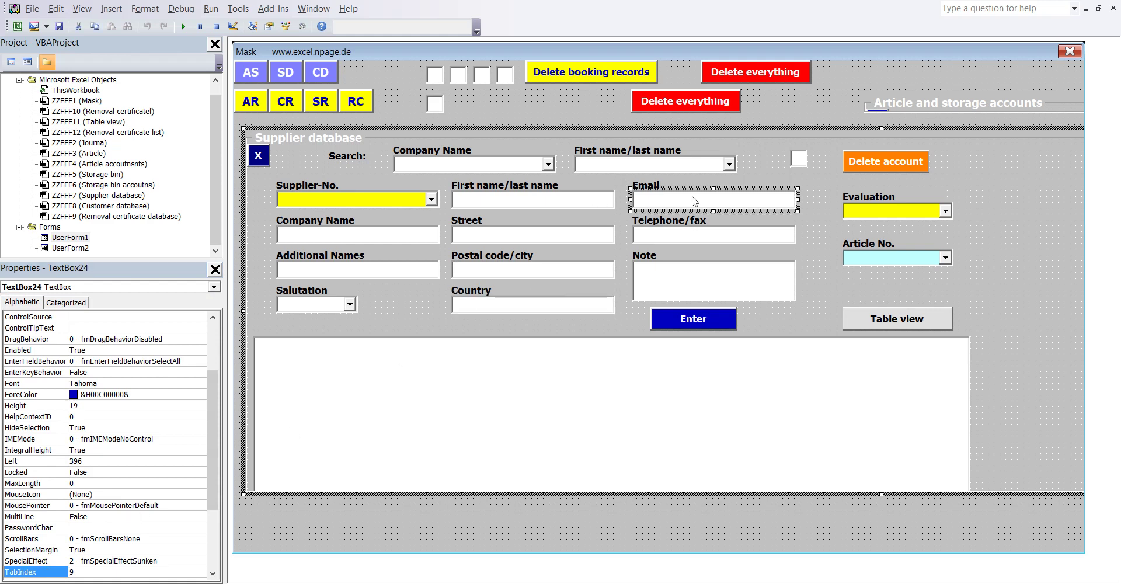
pyautogui.click(214, 286)
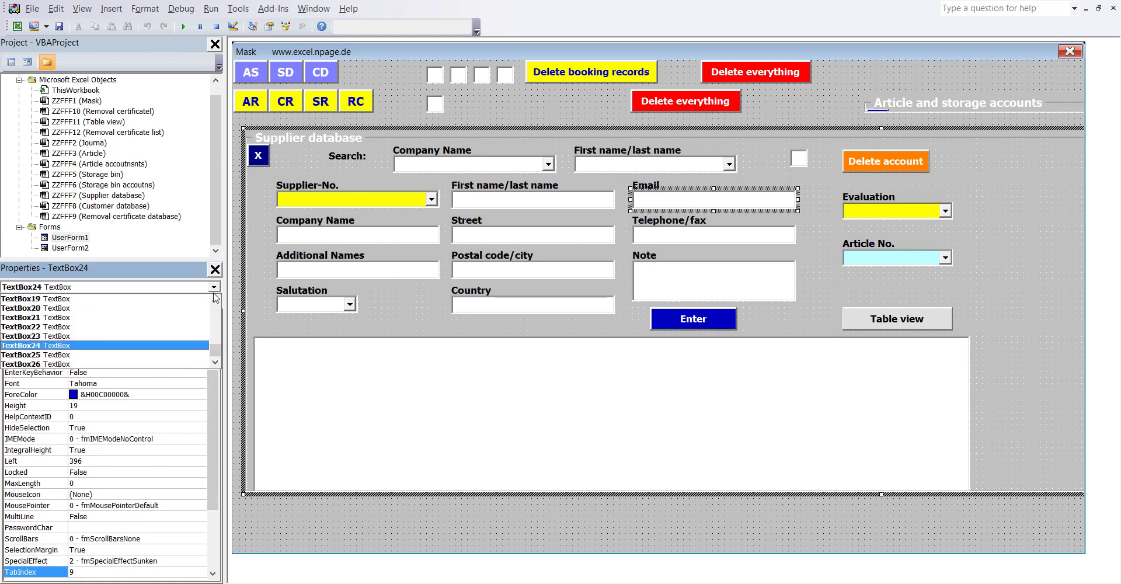
pyautogui.click(214, 286)
pyautogui.click(71, 571)
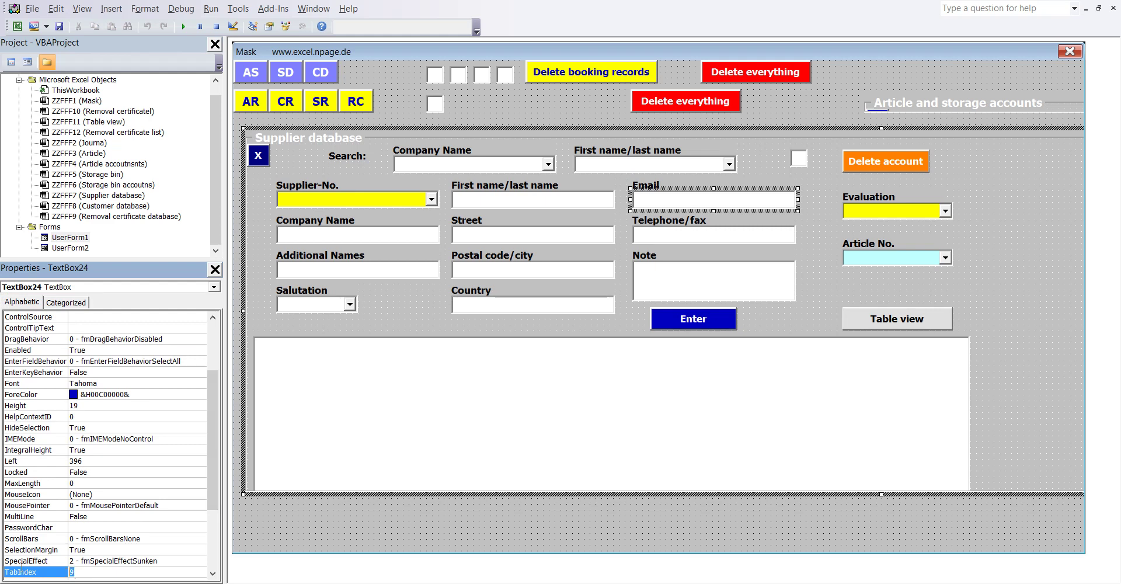
pyautogui.click(675, 234)
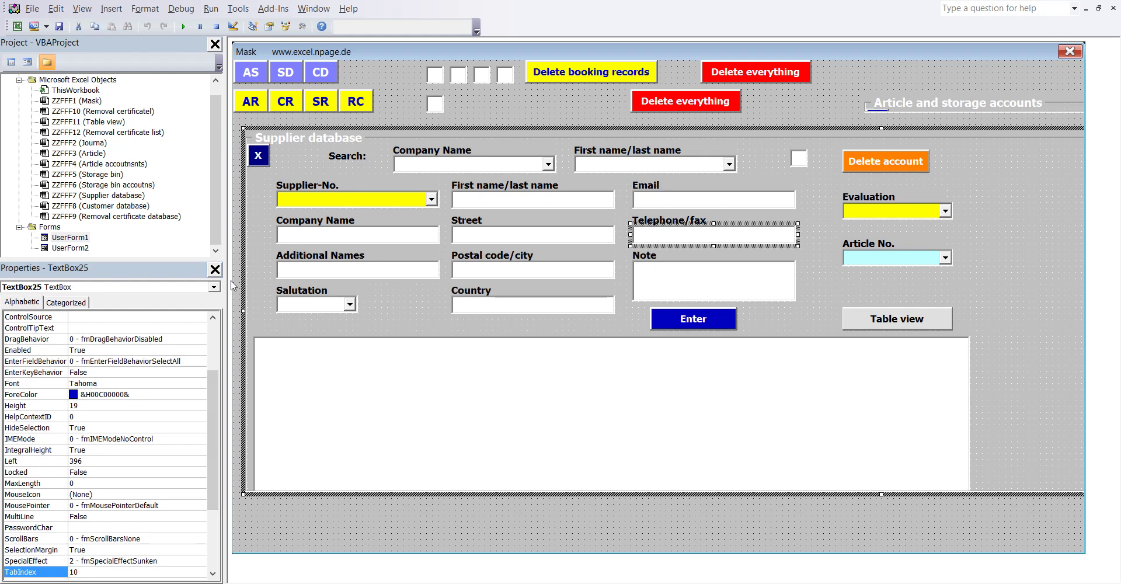
pyautogui.click(211, 288)
pyautogui.click(211, 287)
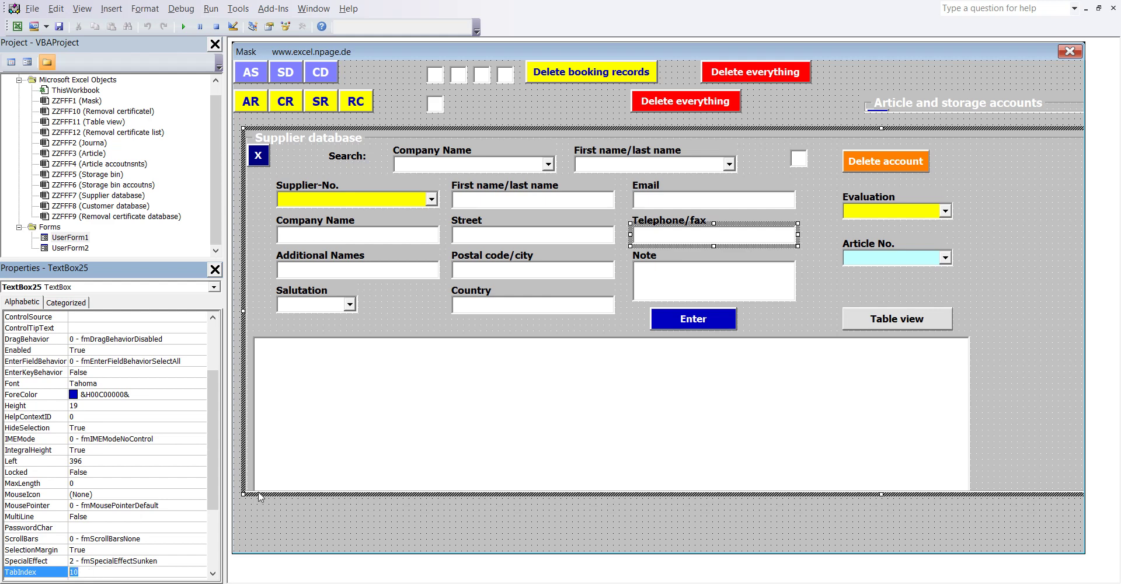
pyautogui.click(701, 284)
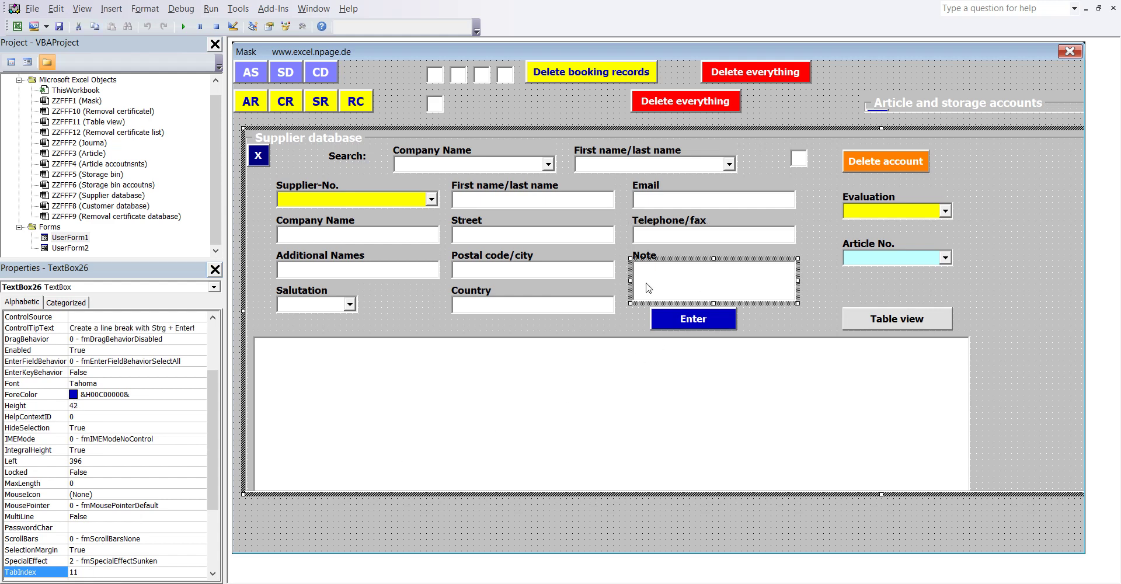
pyautogui.click(214, 287)
pyautogui.click(213, 287)
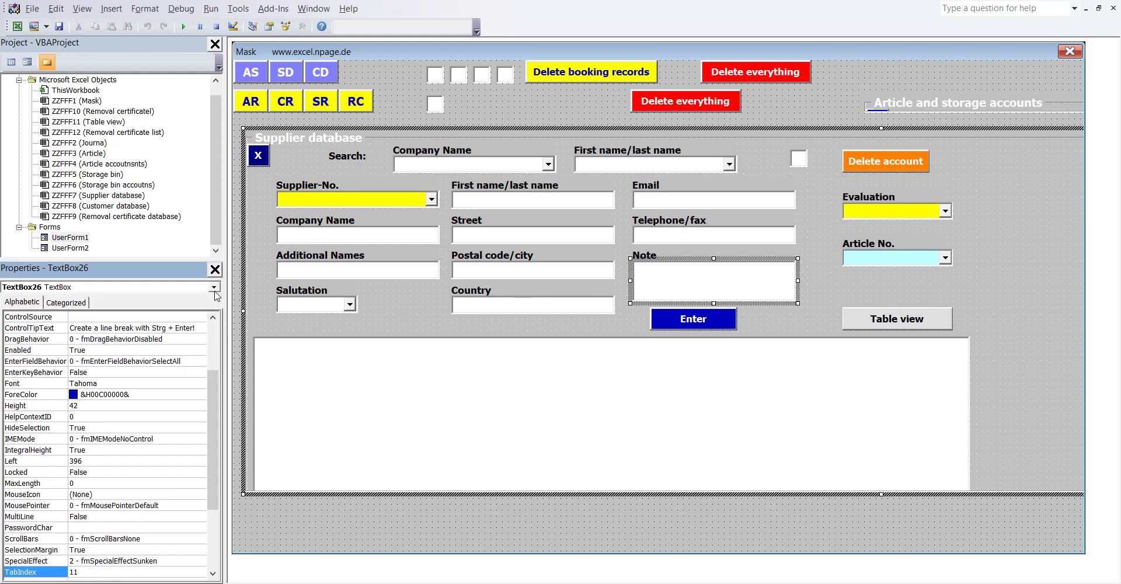
pyautogui.click(701, 320)
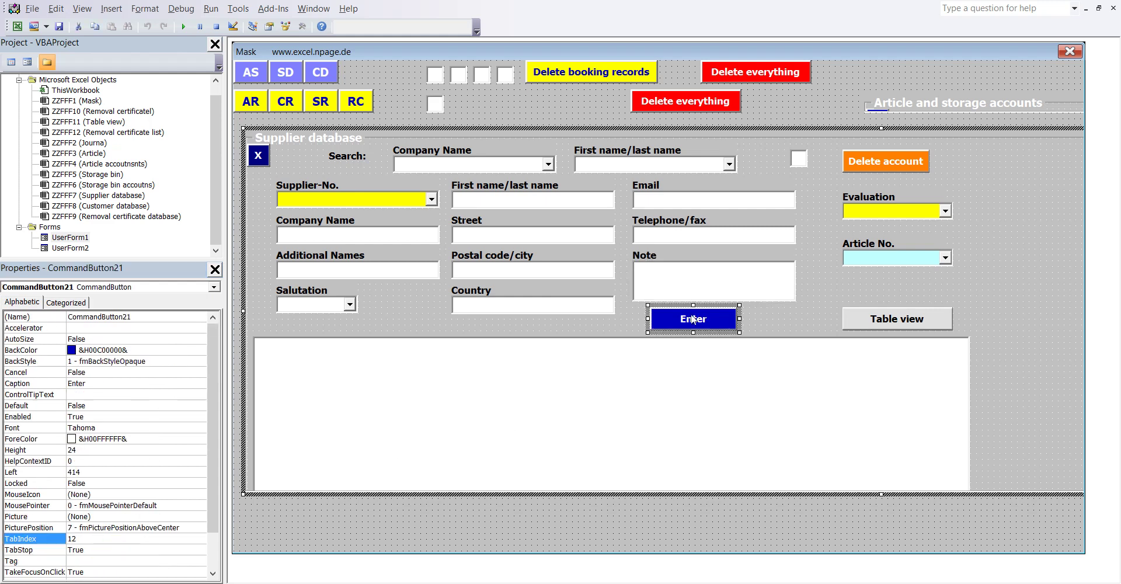
pyautogui.click(215, 287)
pyautogui.click(215, 287)
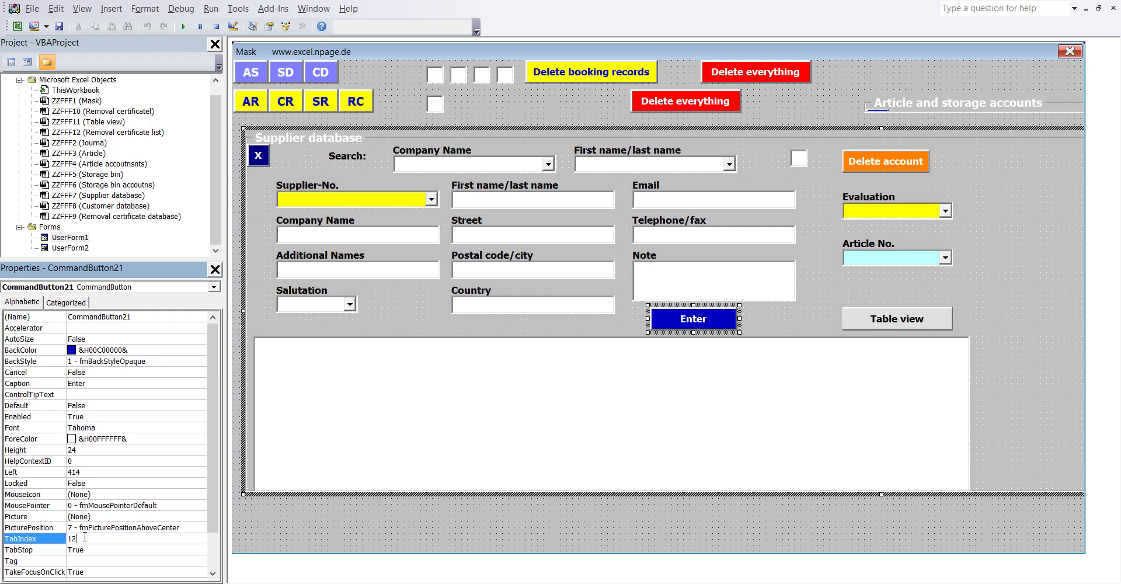
# Switch back to Excel and select the cell A6 line about Frame2 being created.
pyautogui.click(388, 579)
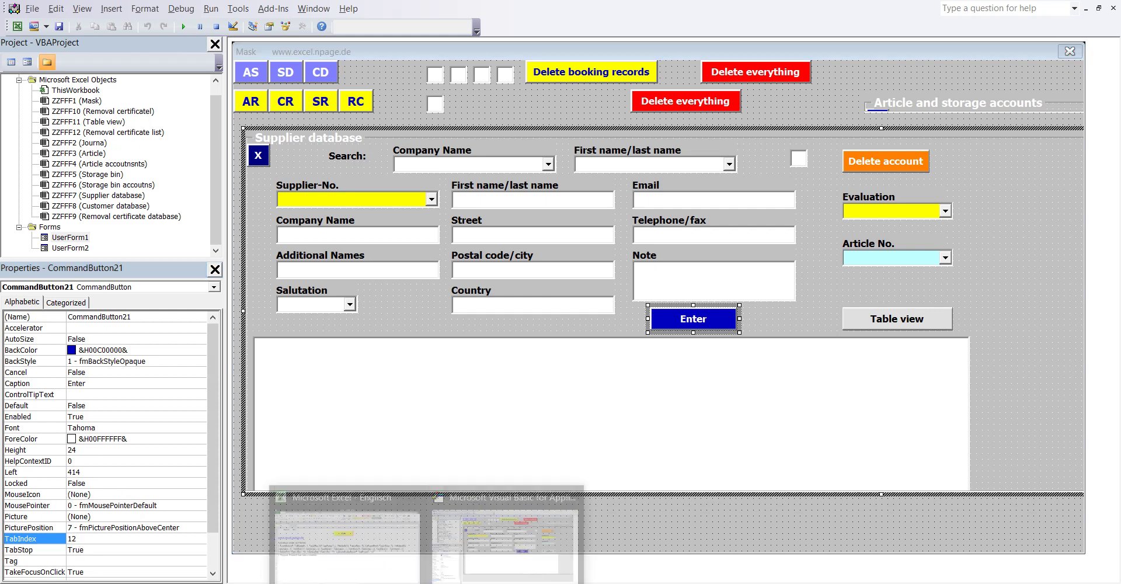
pyautogui.click(338, 537)
pyautogui.doubleClick(286, 340)
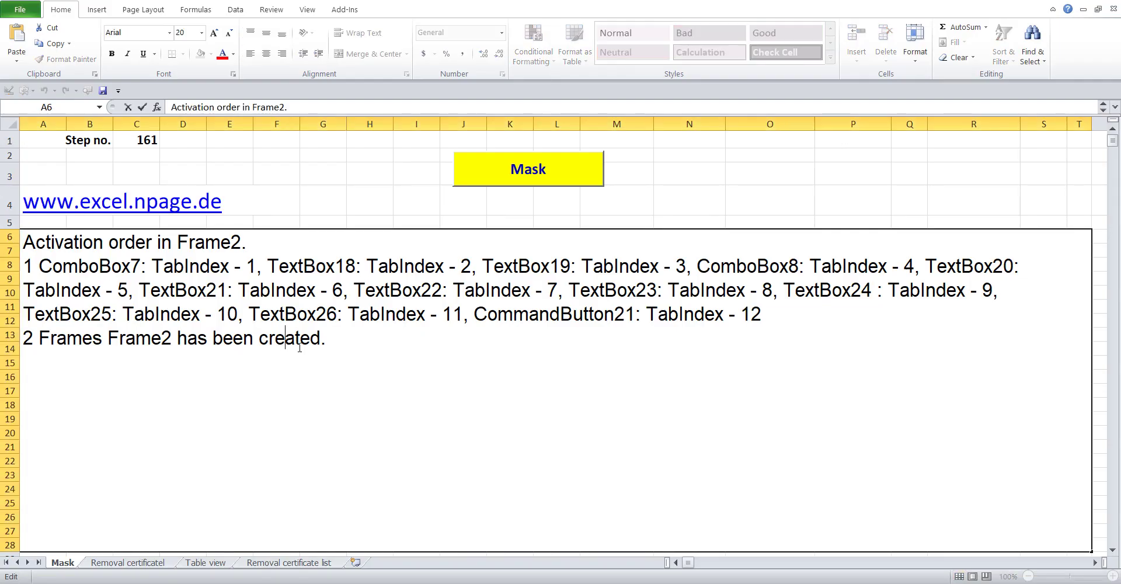
pyautogui.moveTo(335, 334); pyautogui.dragTo(23, 339)
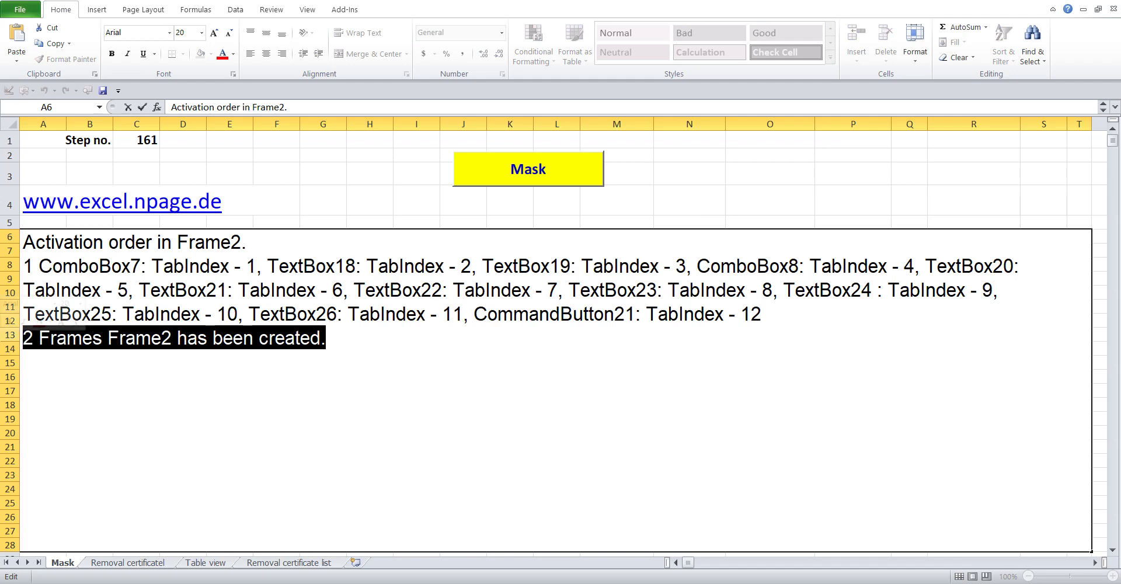